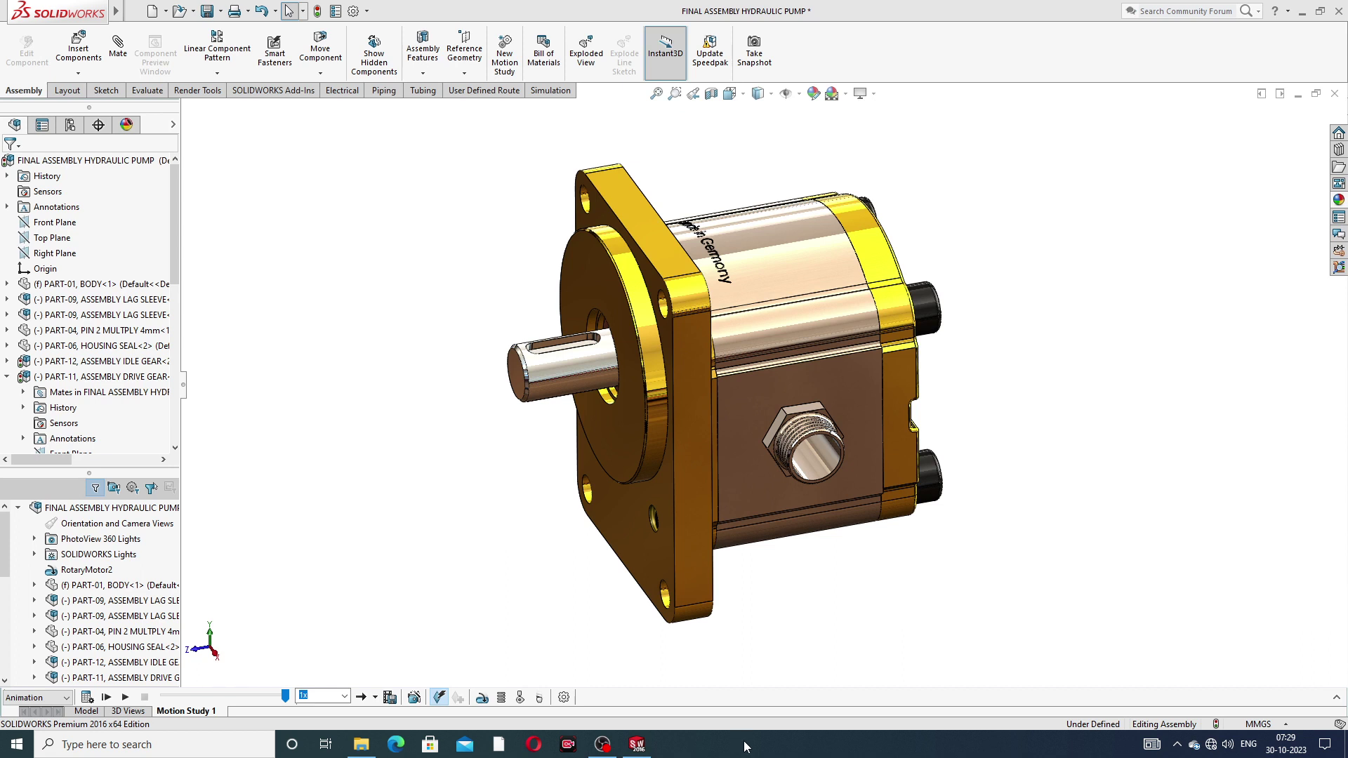
# Play Motion Study 1, then create a new motion study, Motion Study 2.
pyautogui.click(124, 698)
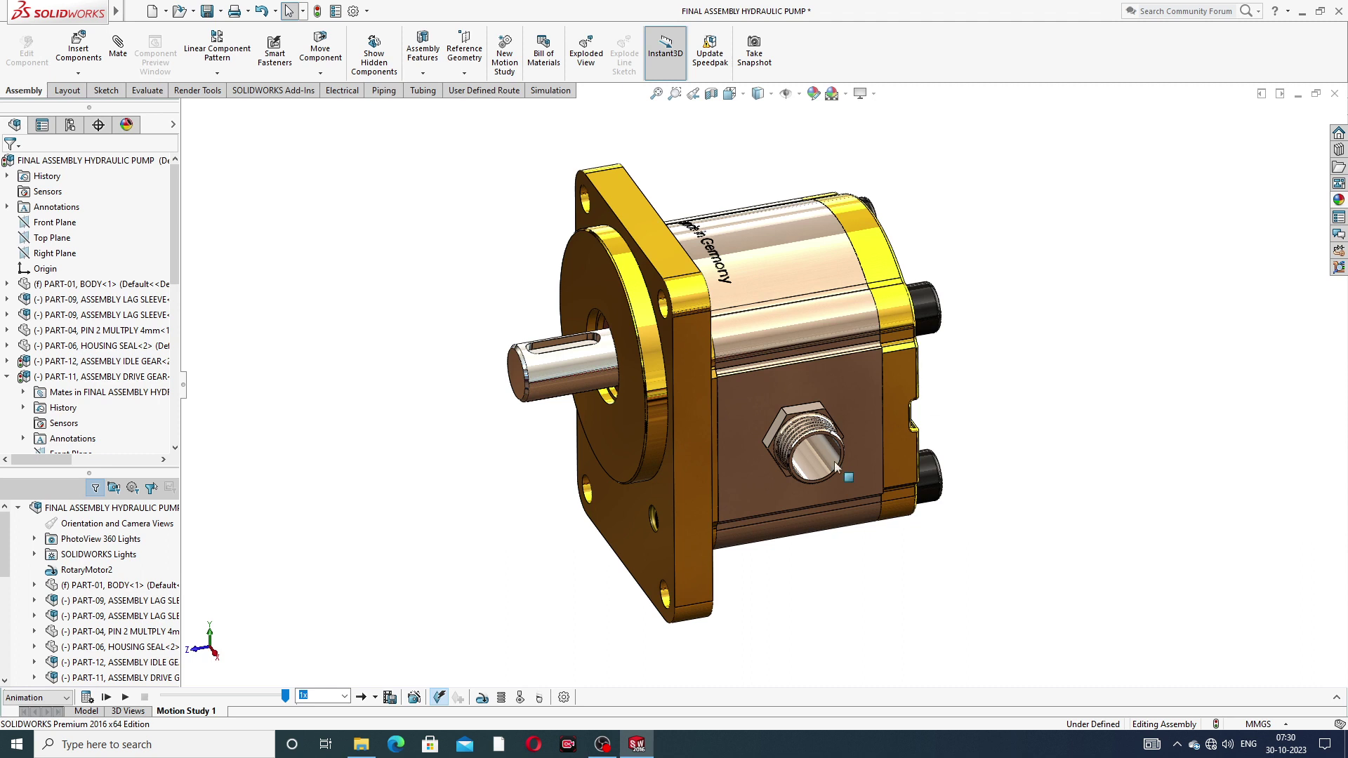
pyautogui.rightClick(196, 712)
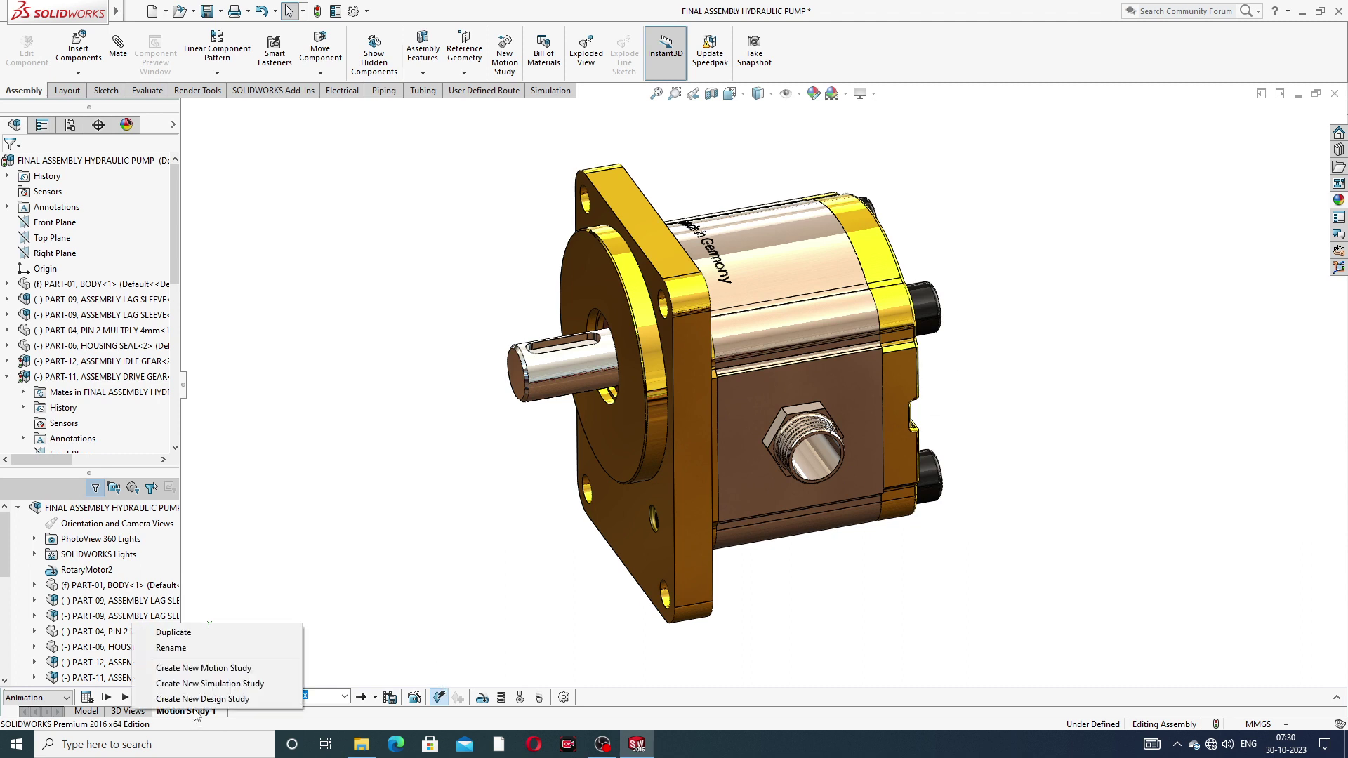
pyautogui.click(188, 667)
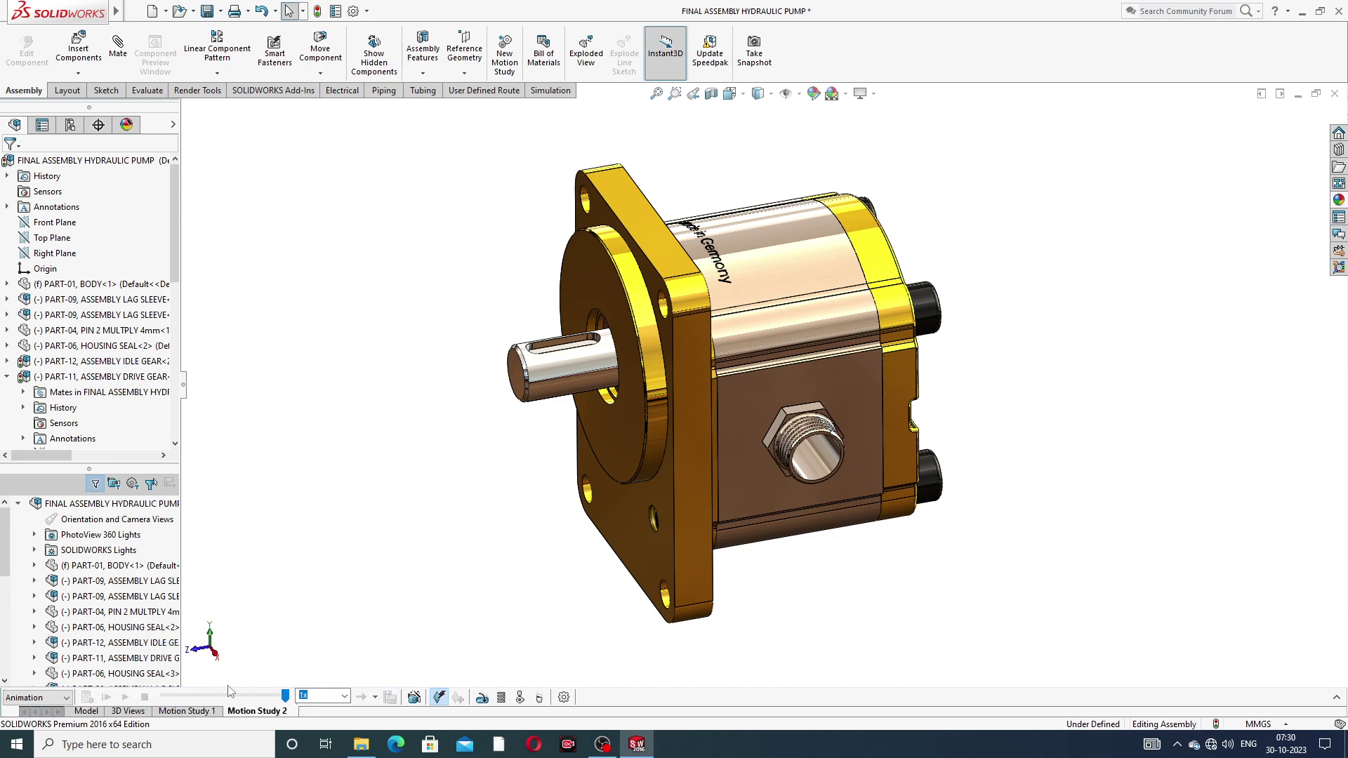
# Delete Motion Study 1 and make Motion Study 2 the active study.
pyautogui.rightClick(206, 712)
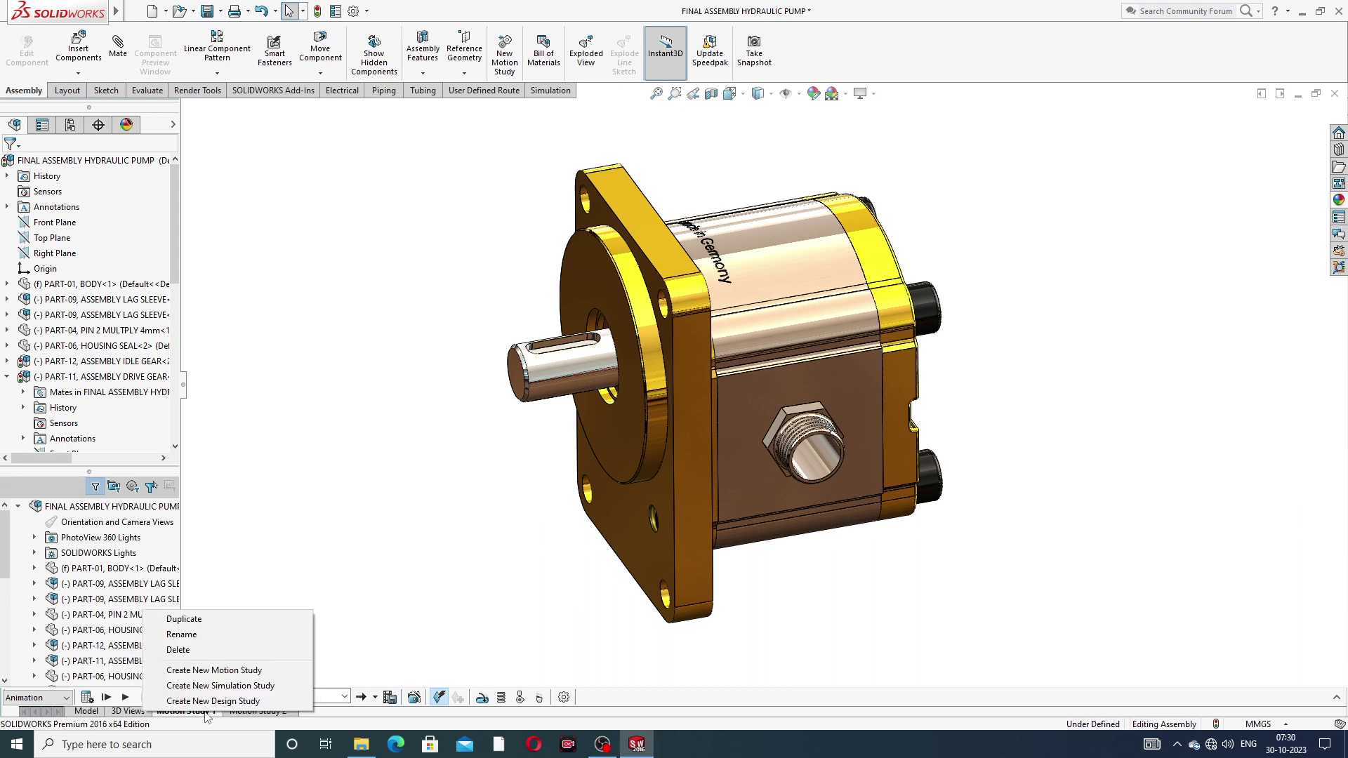
pyautogui.click(301, 564)
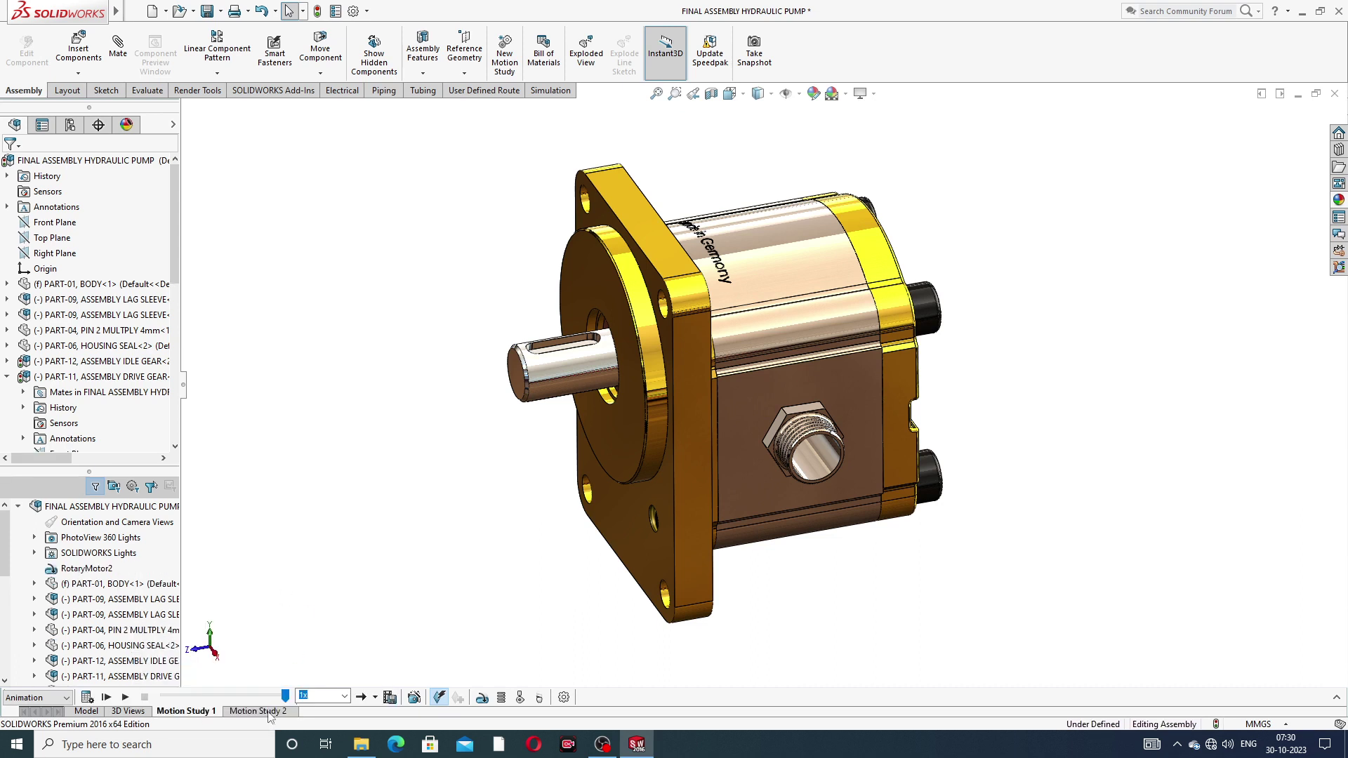
pyautogui.rightClick(205, 711)
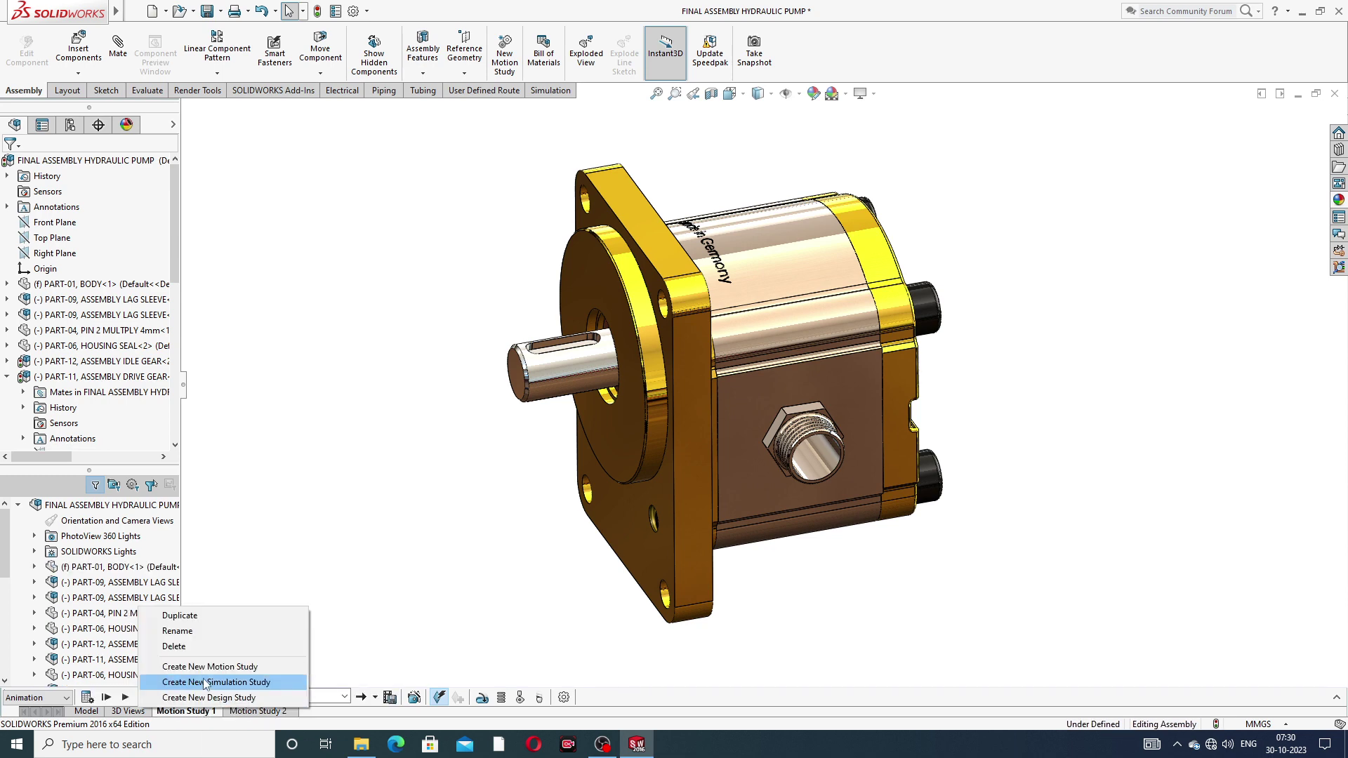
pyautogui.click(176, 646)
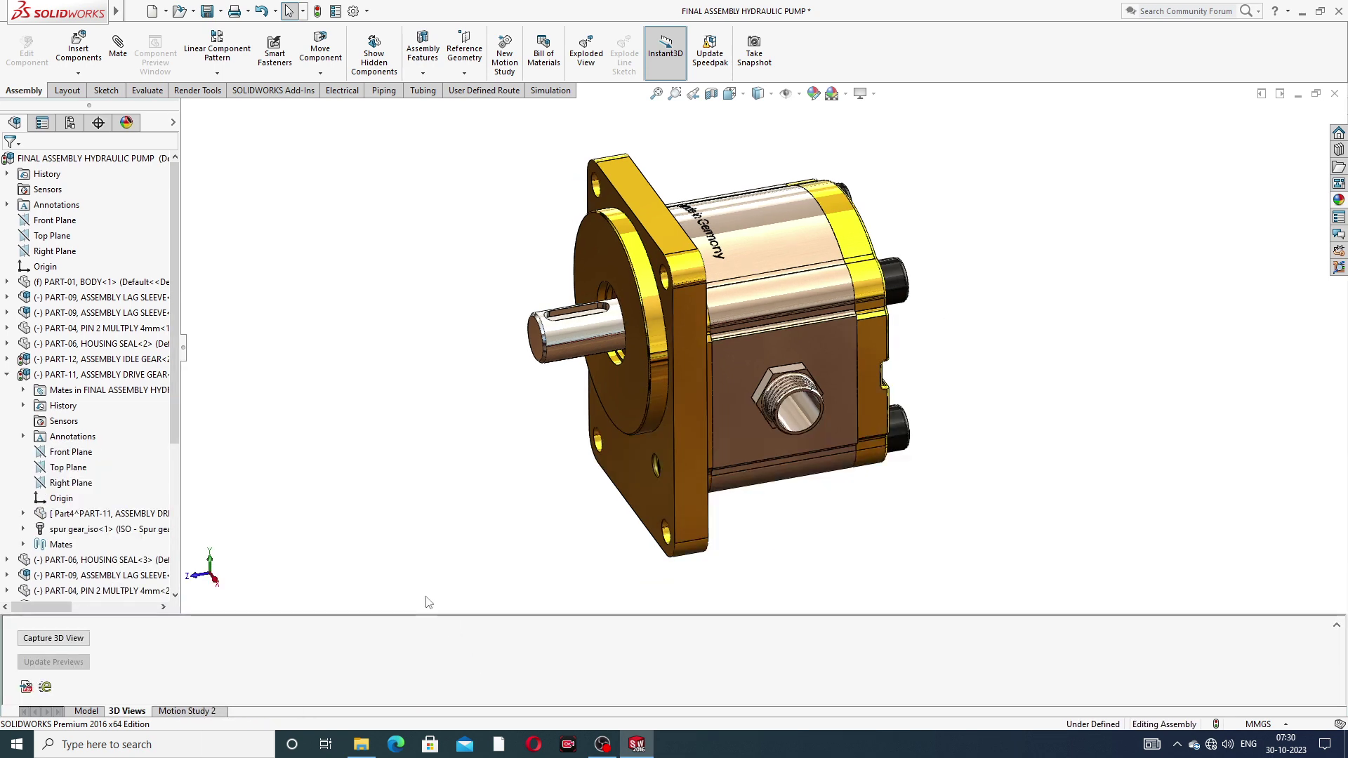
pyautogui.click(186, 711)
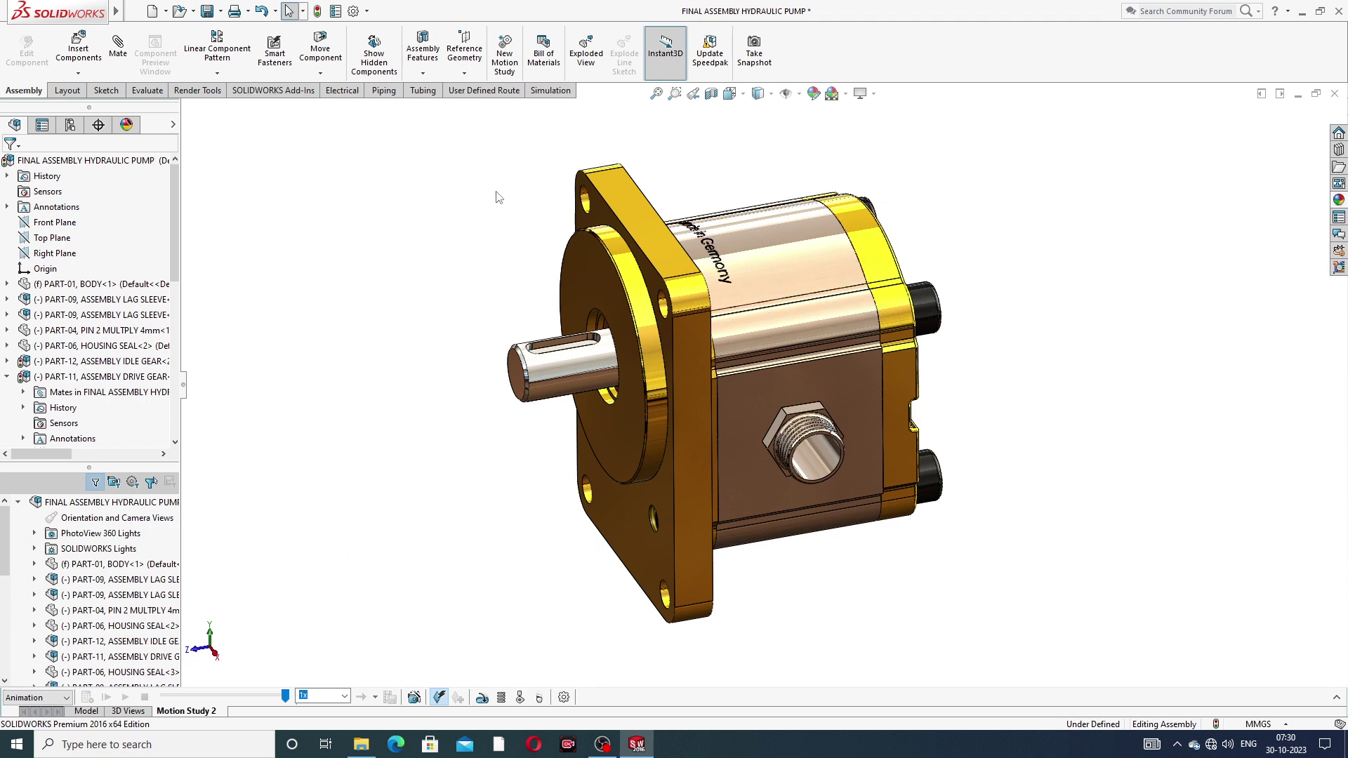
# Start an exploded view; pull the drive end plate, copper oil seal and housing seal outward.
pyautogui.click(587, 57)
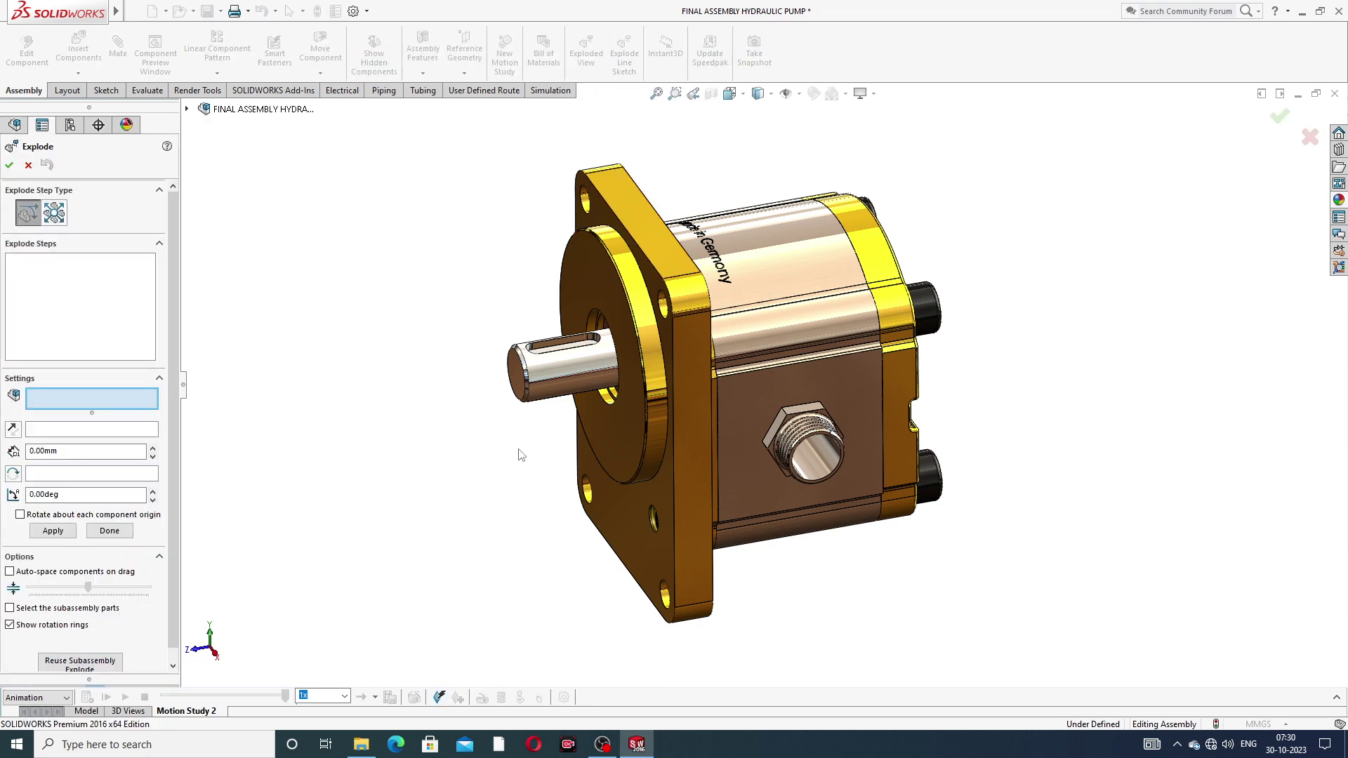
pyautogui.click(609, 281)
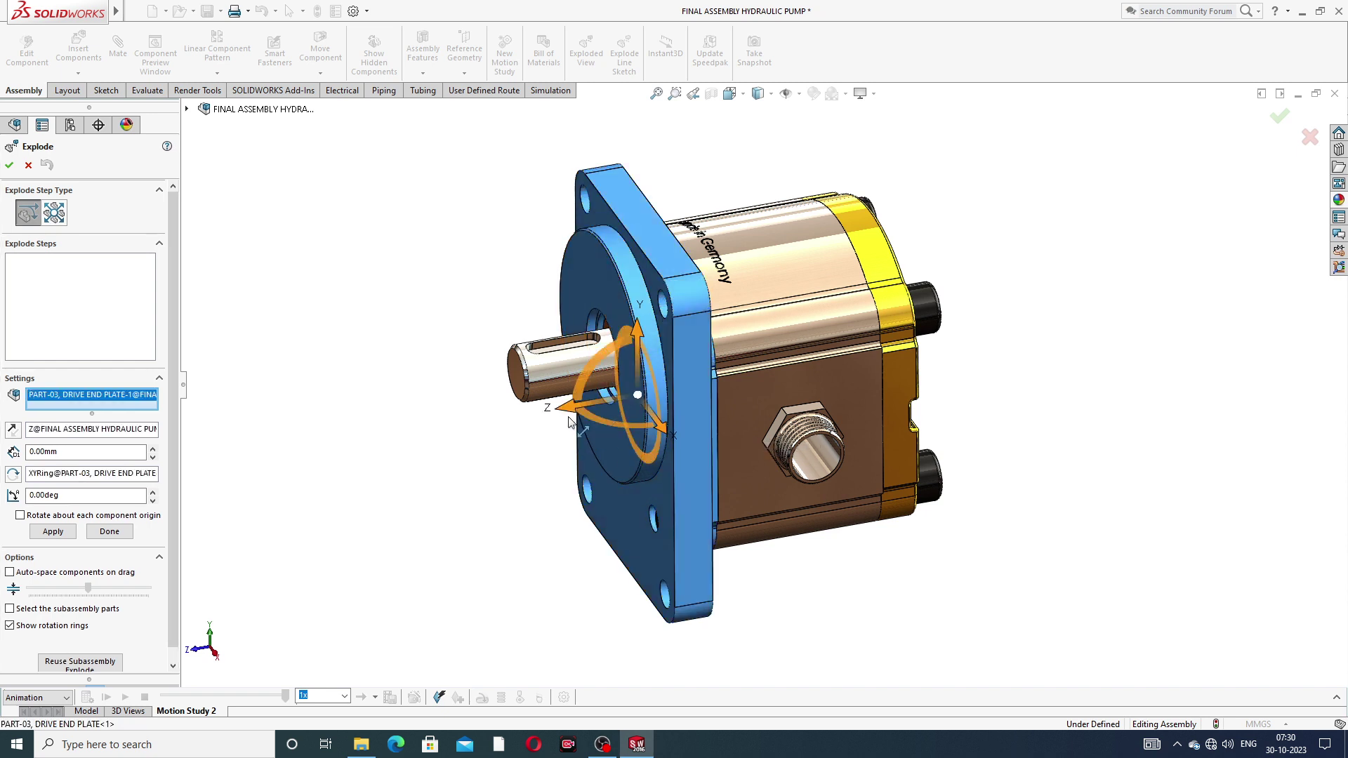
pyautogui.moveTo(568, 413); pyautogui.dragTo(221, 469)
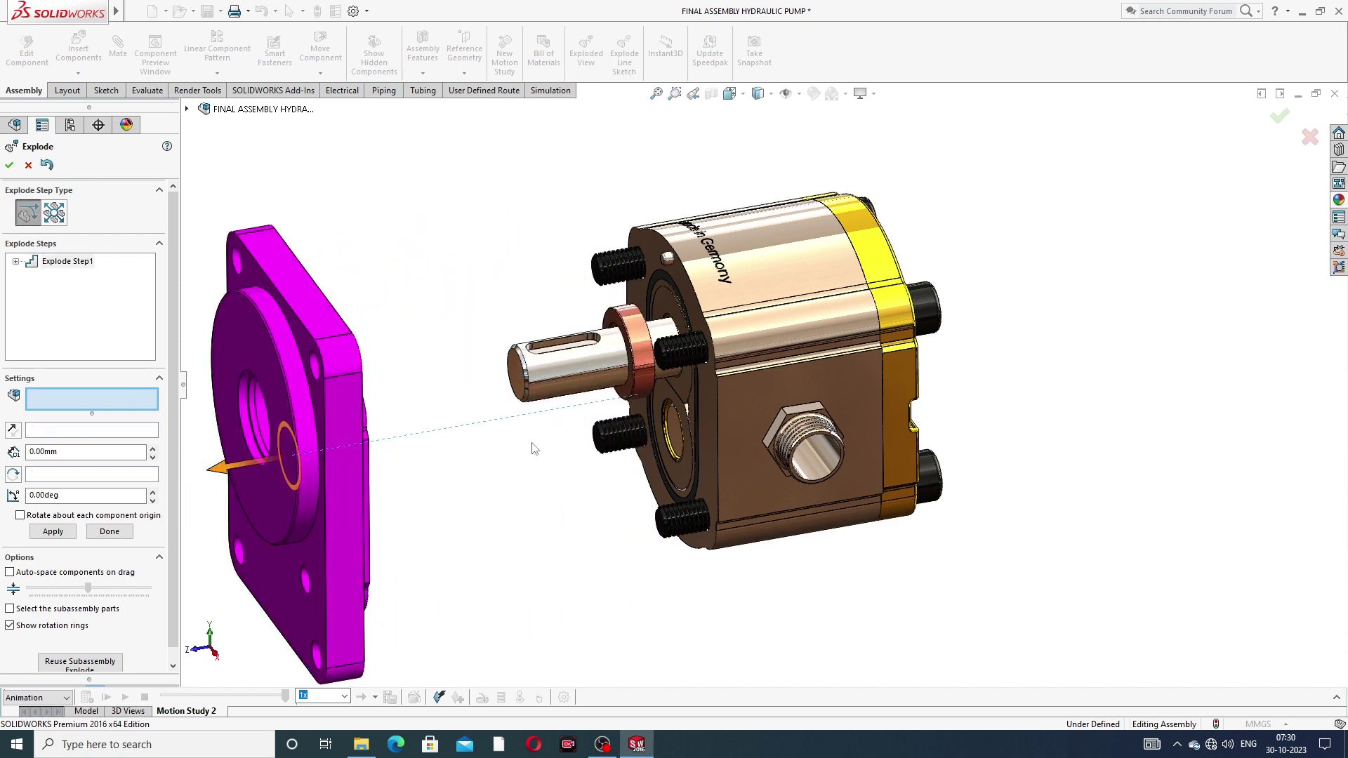
pyautogui.click(638, 342)
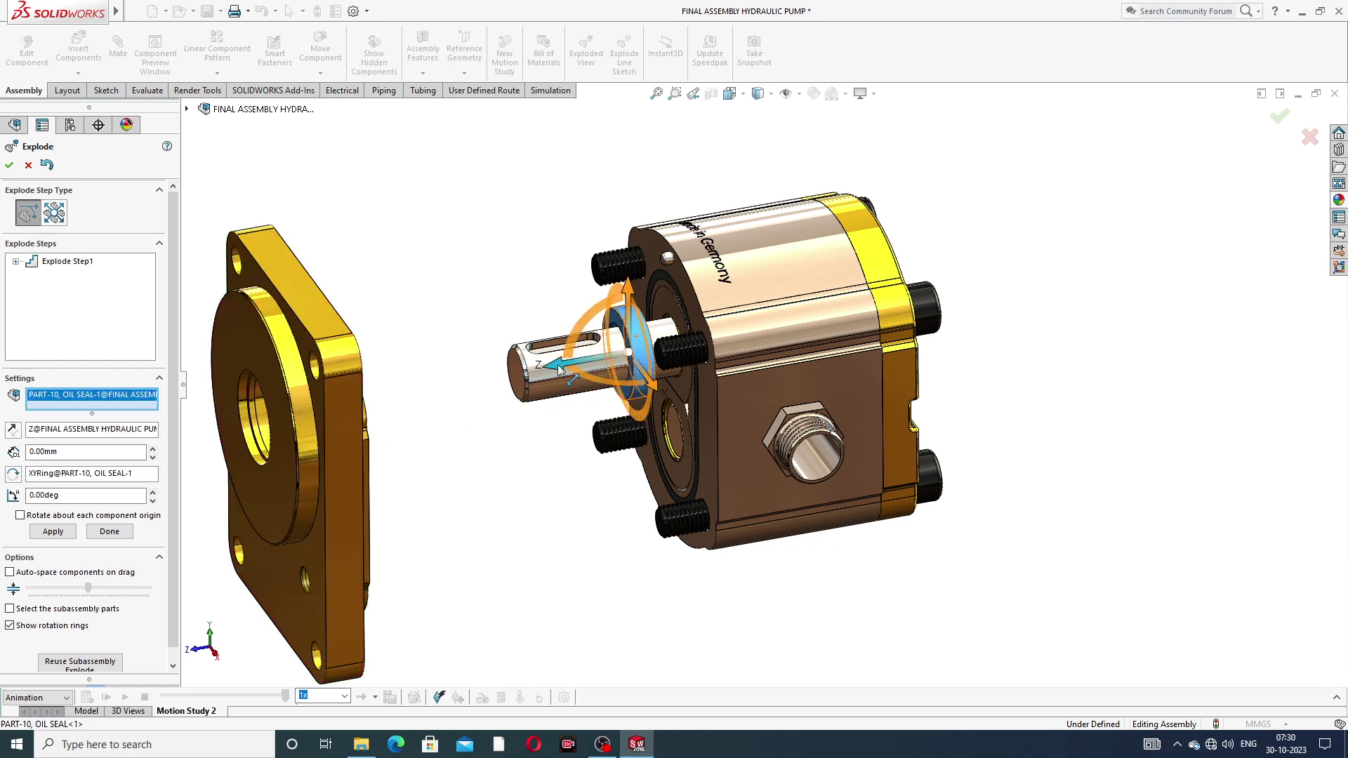
pyautogui.moveTo(556, 354); pyautogui.dragTo(298, 419)
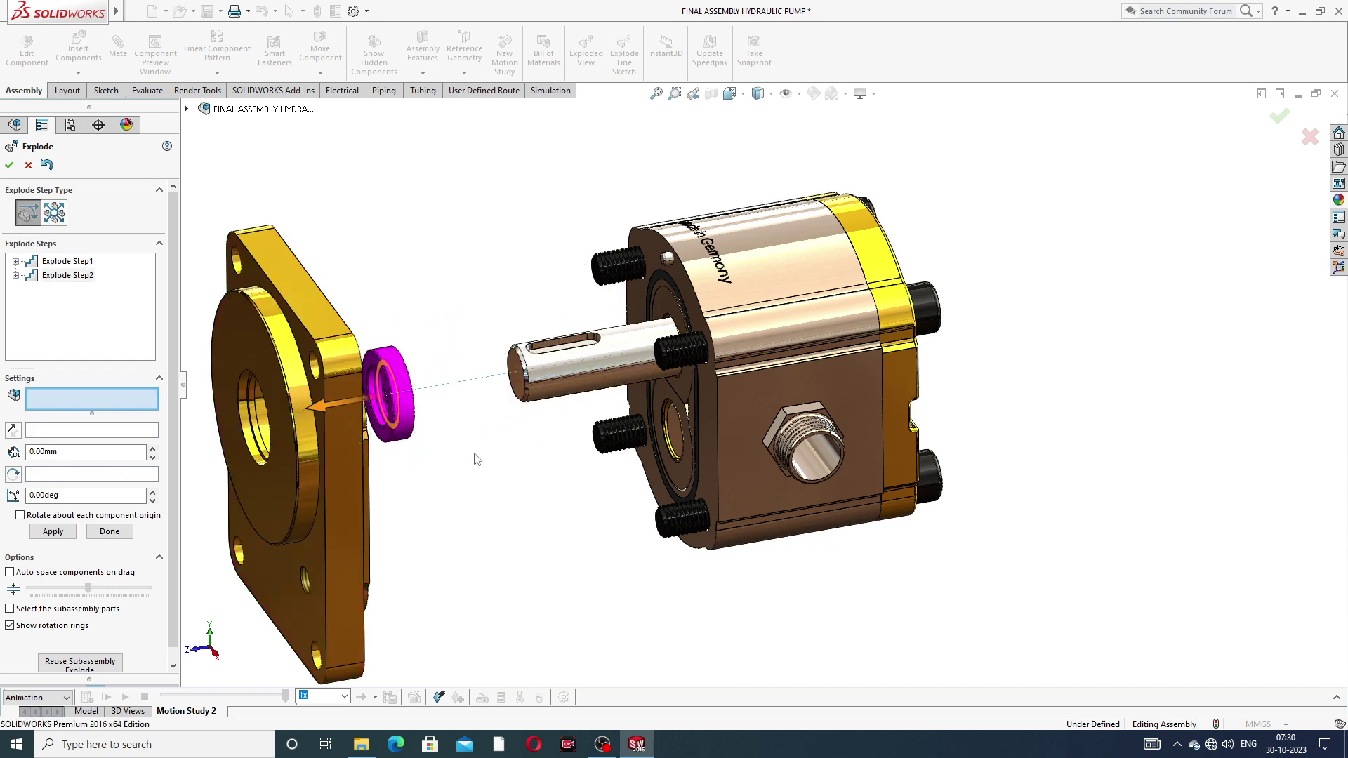
pyautogui.click(657, 281)
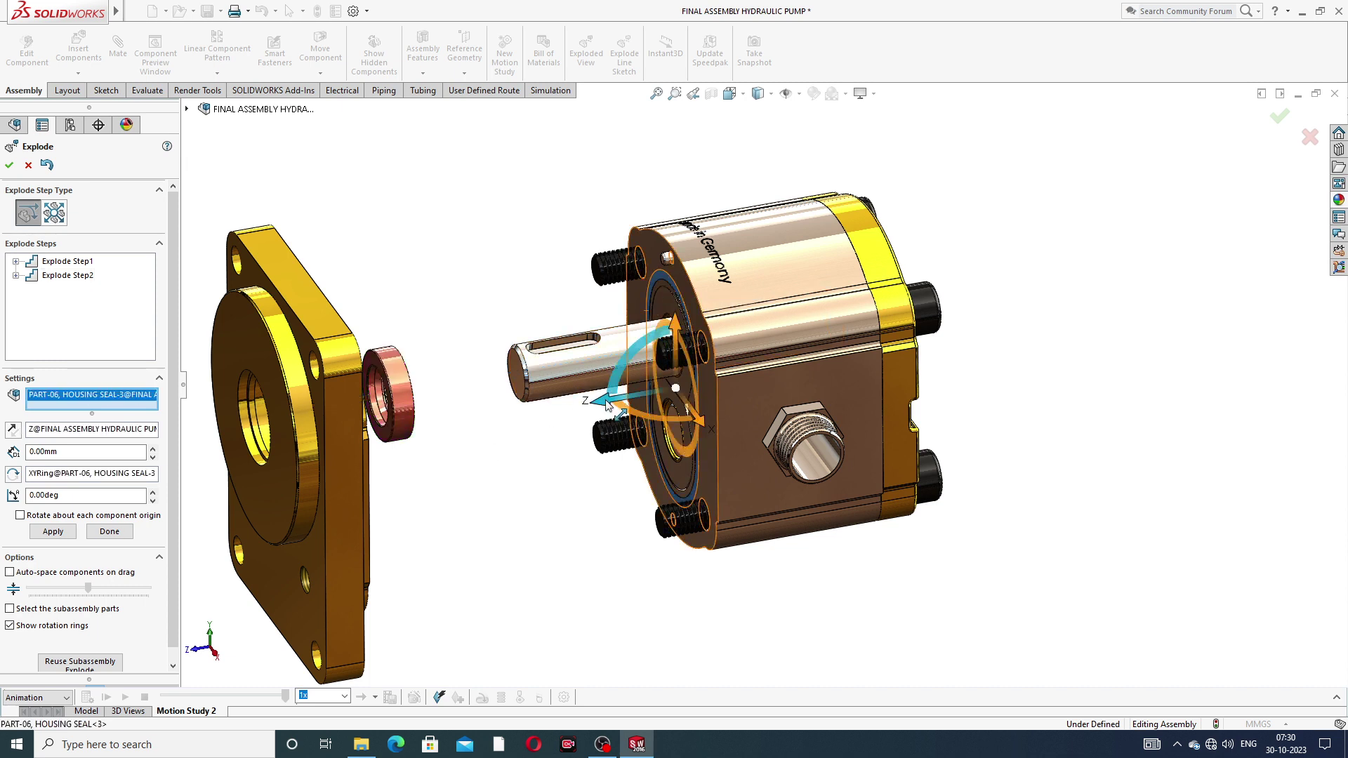
pyautogui.moveTo(609, 405); pyautogui.dragTo(333, 461)
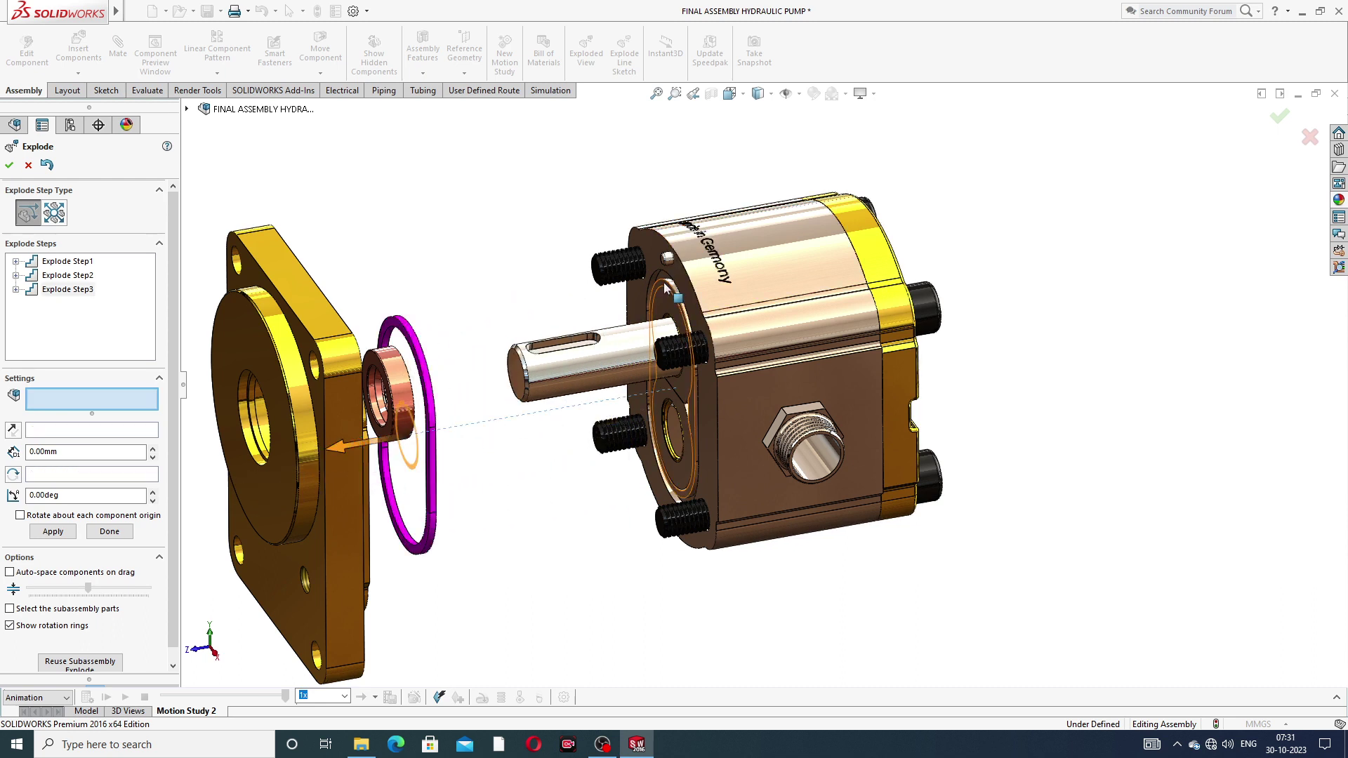
# Add an explode step pulling both lag sleeves out toward the O-ring.
pyautogui.click(613, 270)
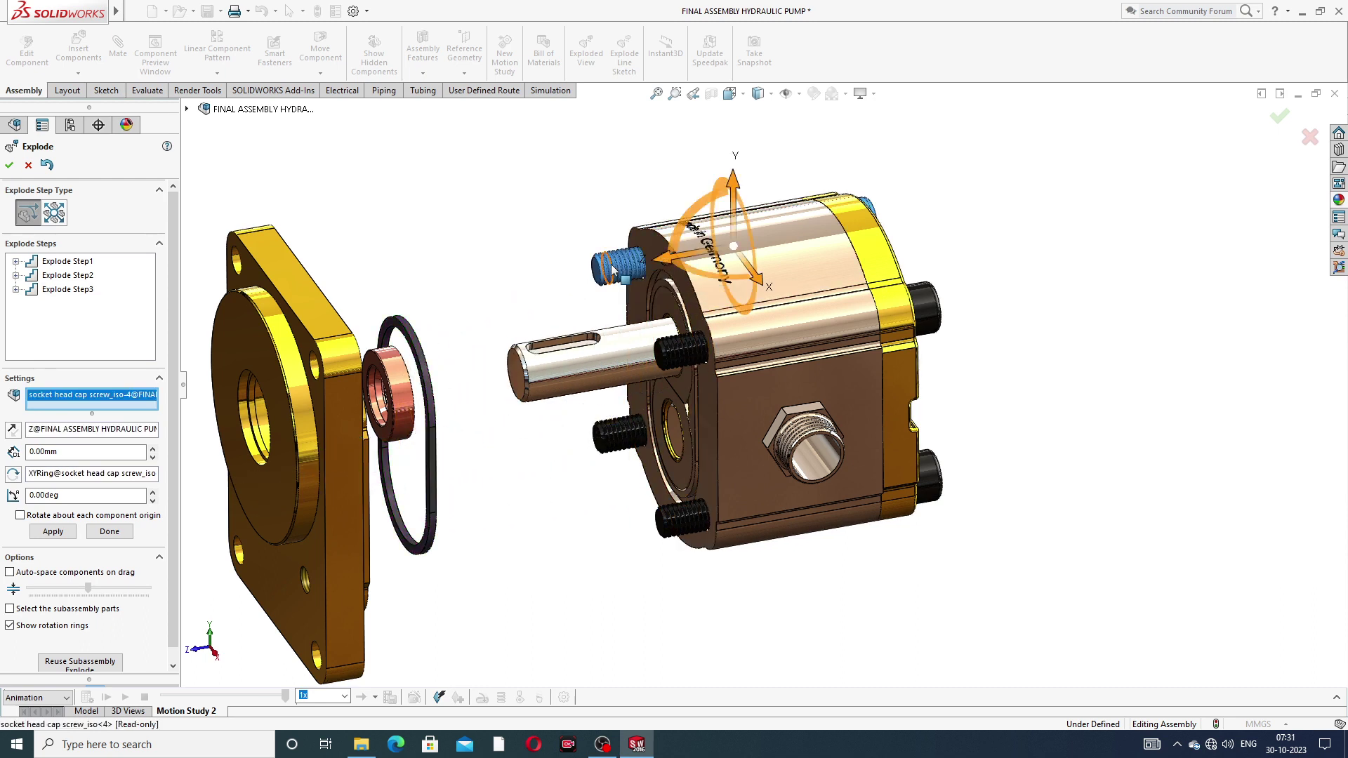
pyautogui.click(613, 271)
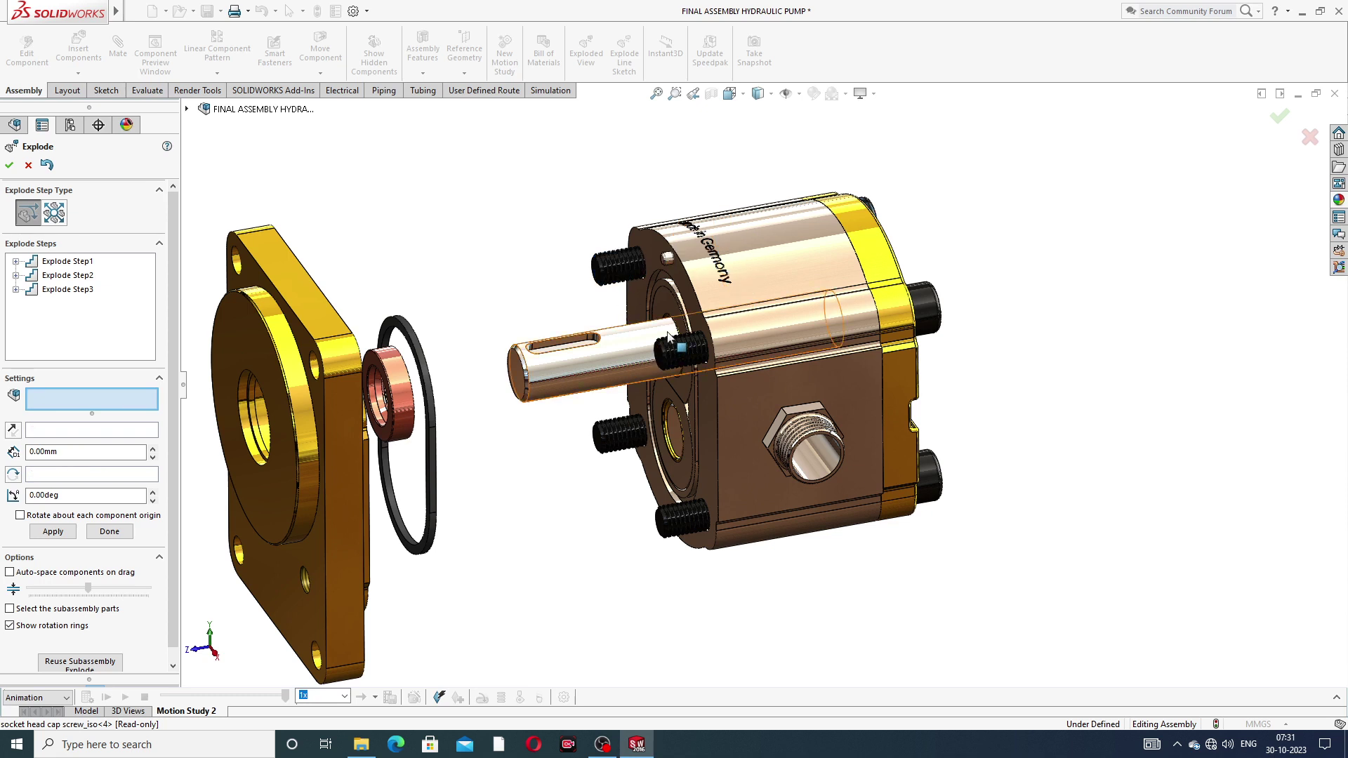
pyautogui.click(671, 309)
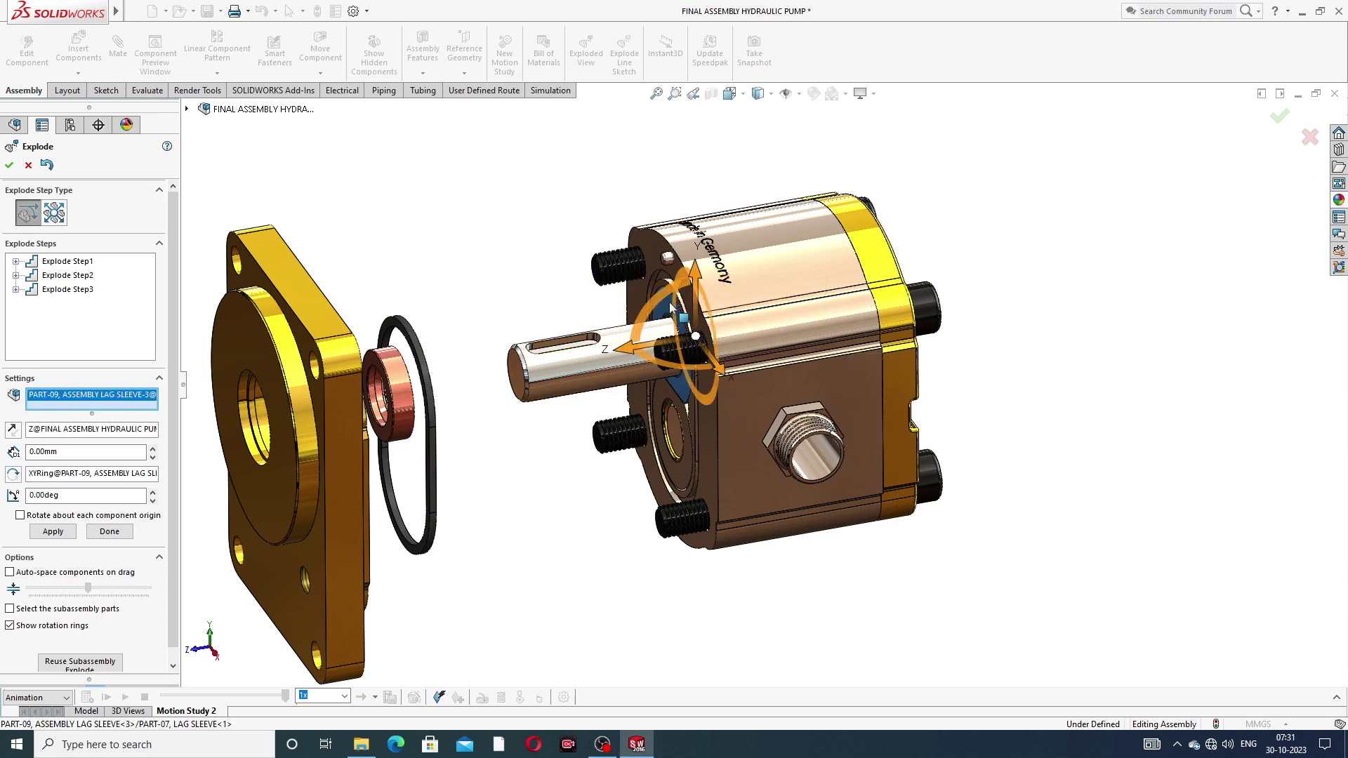
pyautogui.click(680, 483)
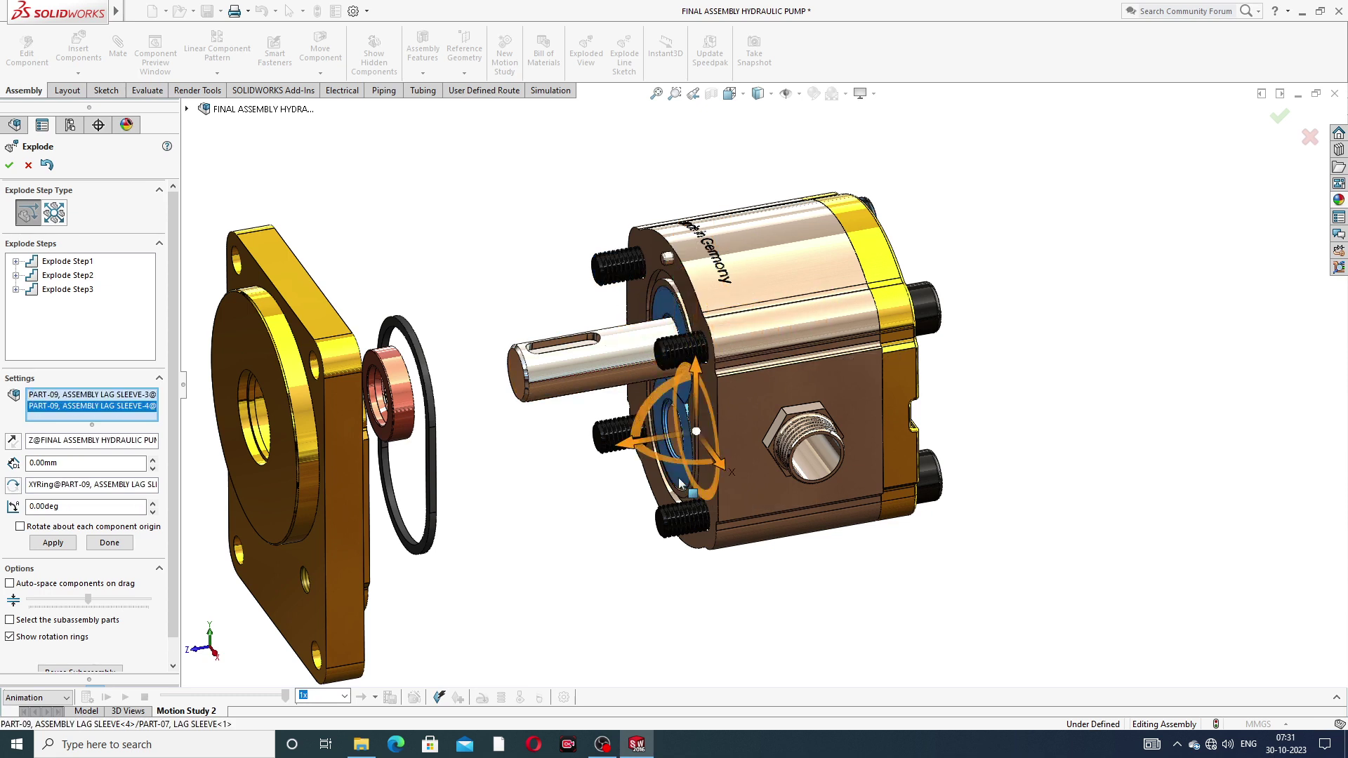
pyautogui.moveTo(631, 451); pyautogui.dragTo(358, 470)
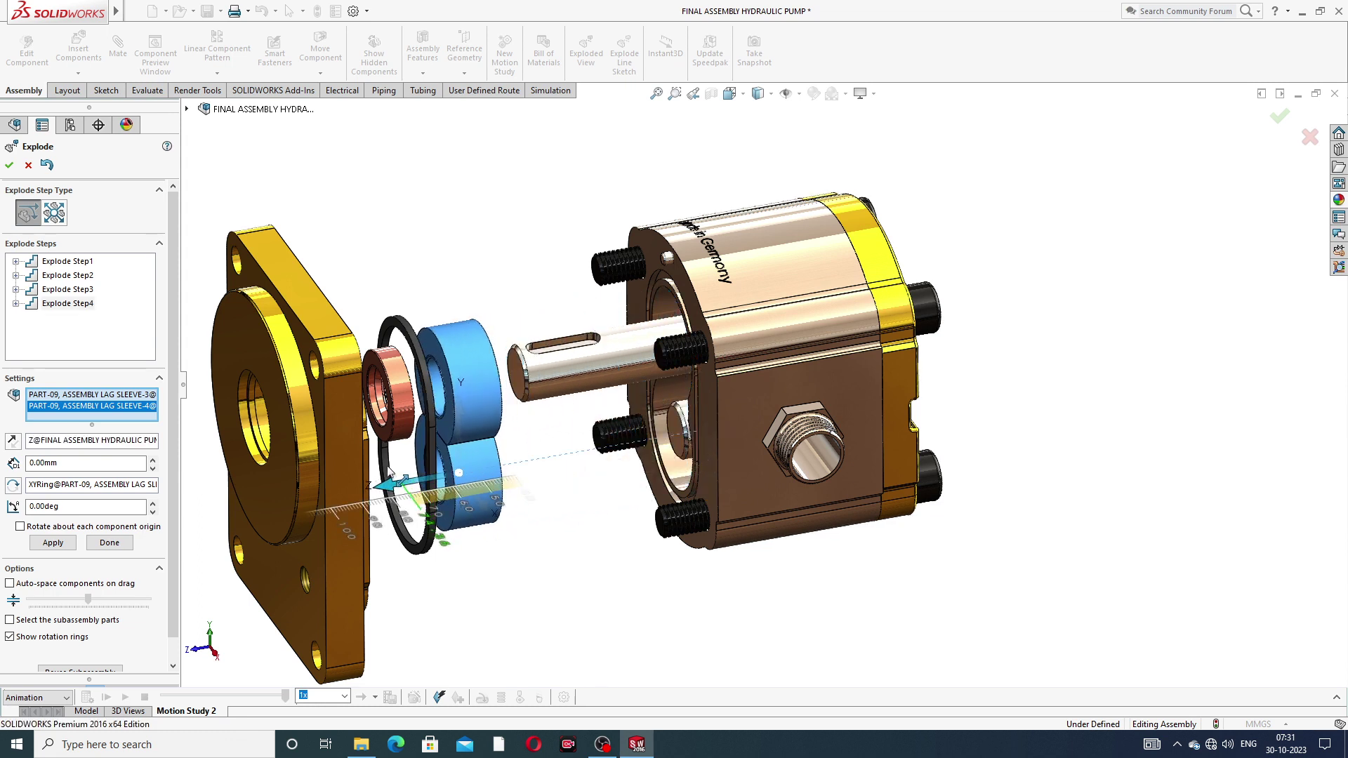
# Add an explode step pulling the four socket head cap screws out of the housing.
pyautogui.click(678, 358)
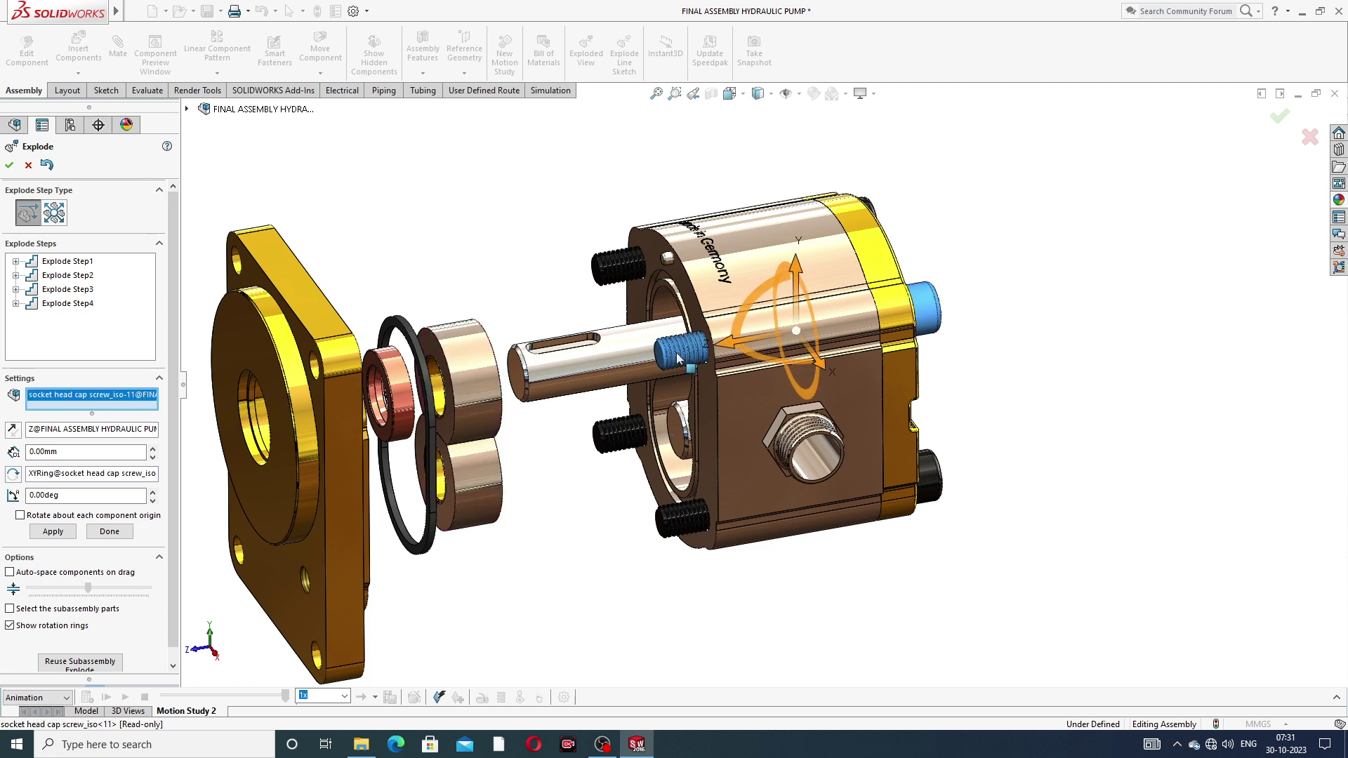
pyautogui.click(622, 271)
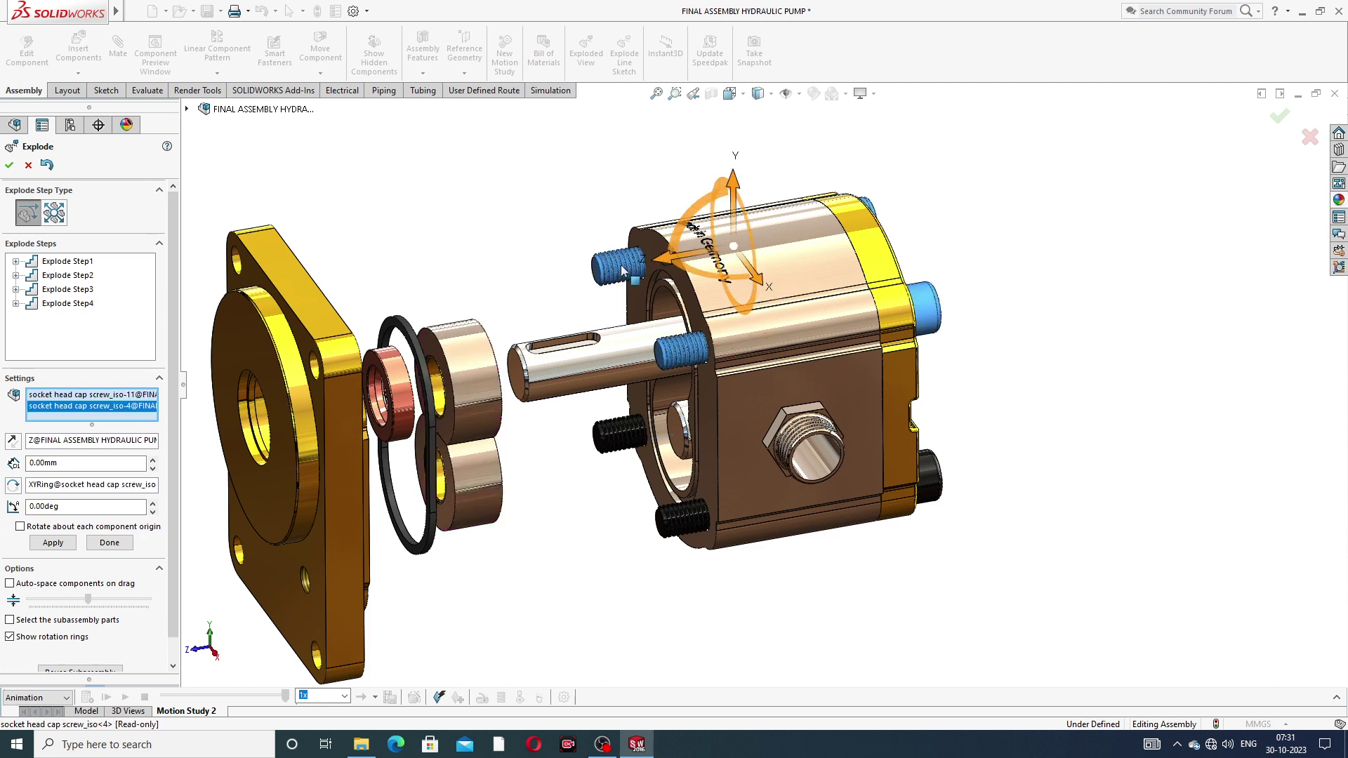
pyautogui.click(622, 439)
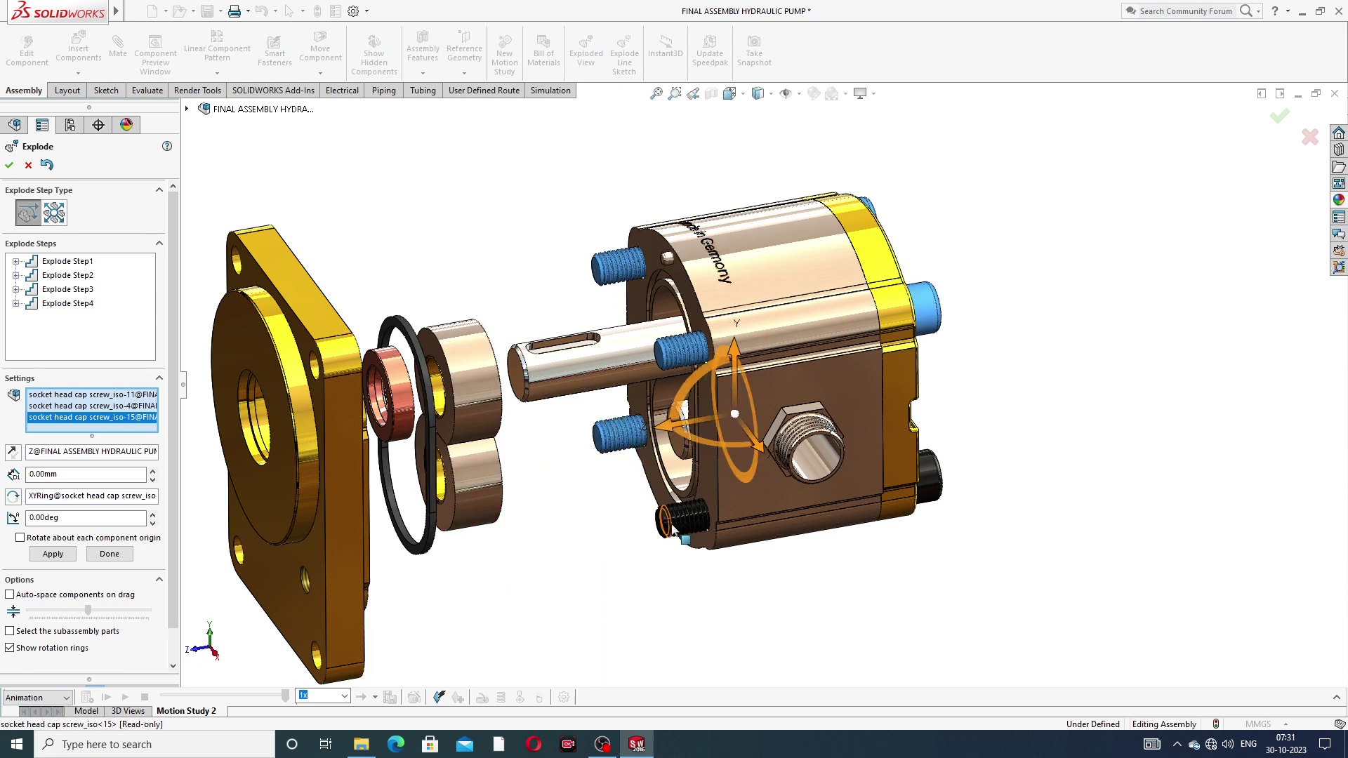
pyautogui.click(673, 526)
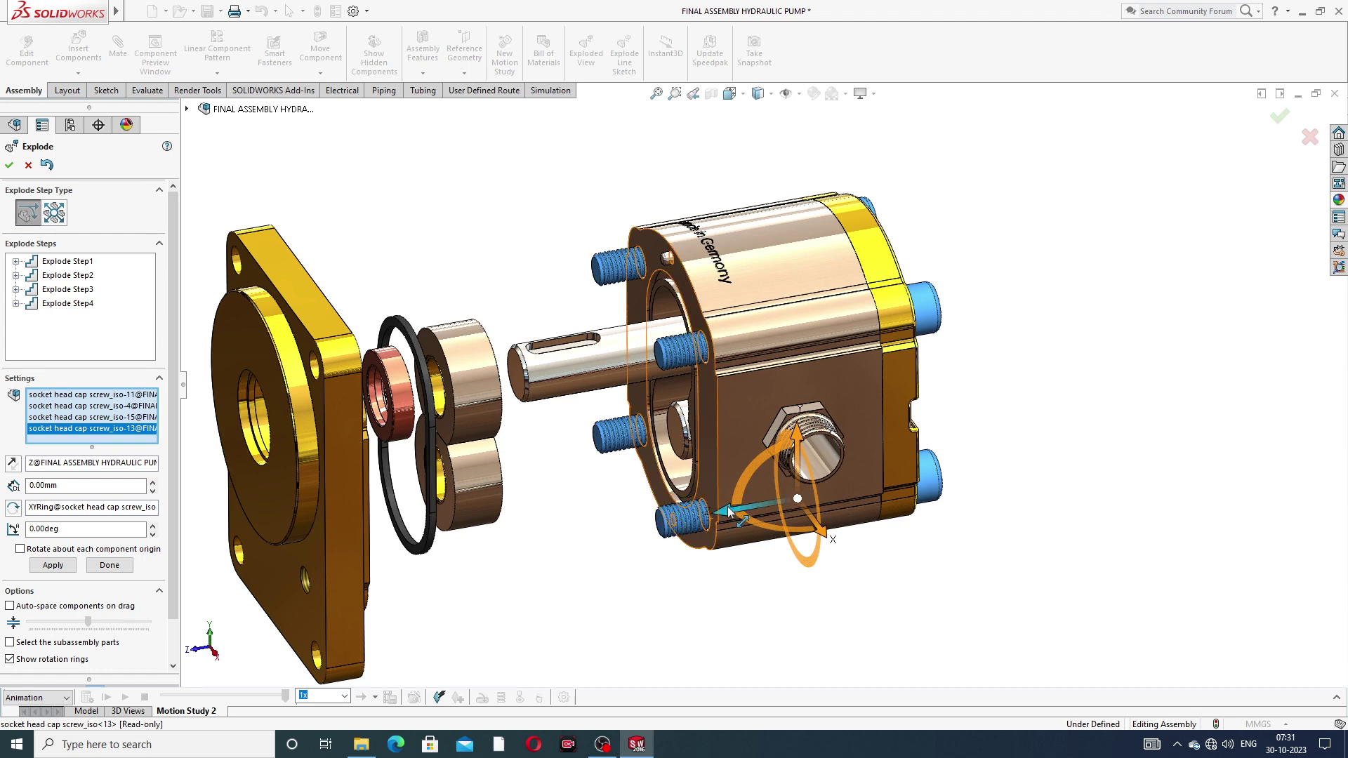
pyautogui.moveTo(731, 511); pyautogui.dragTo(1137, 344)
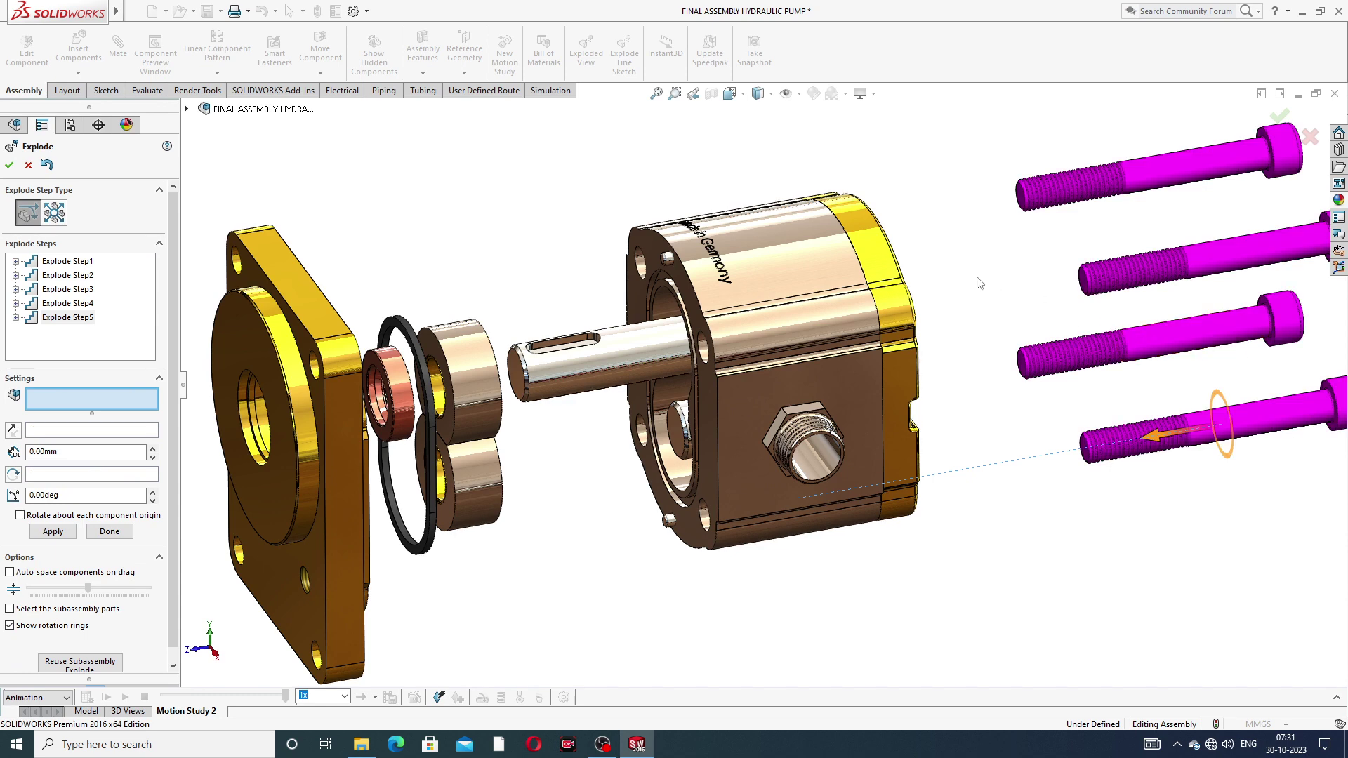
# Explode the rear end cover and the rear housing seal out toward the screws.
pyautogui.scroll(2, 979, 283)
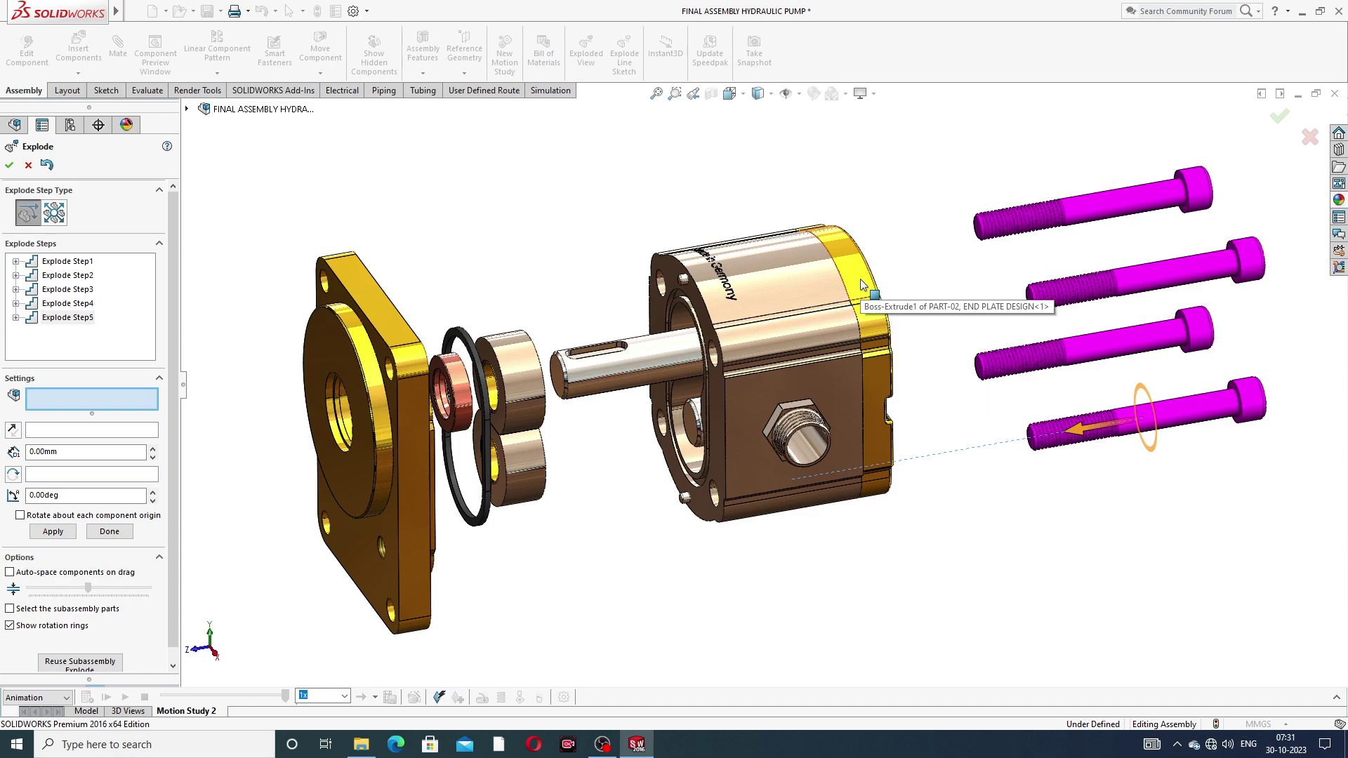
pyautogui.moveTo(960, 373); pyautogui.dragTo(915, 386, button='middle')
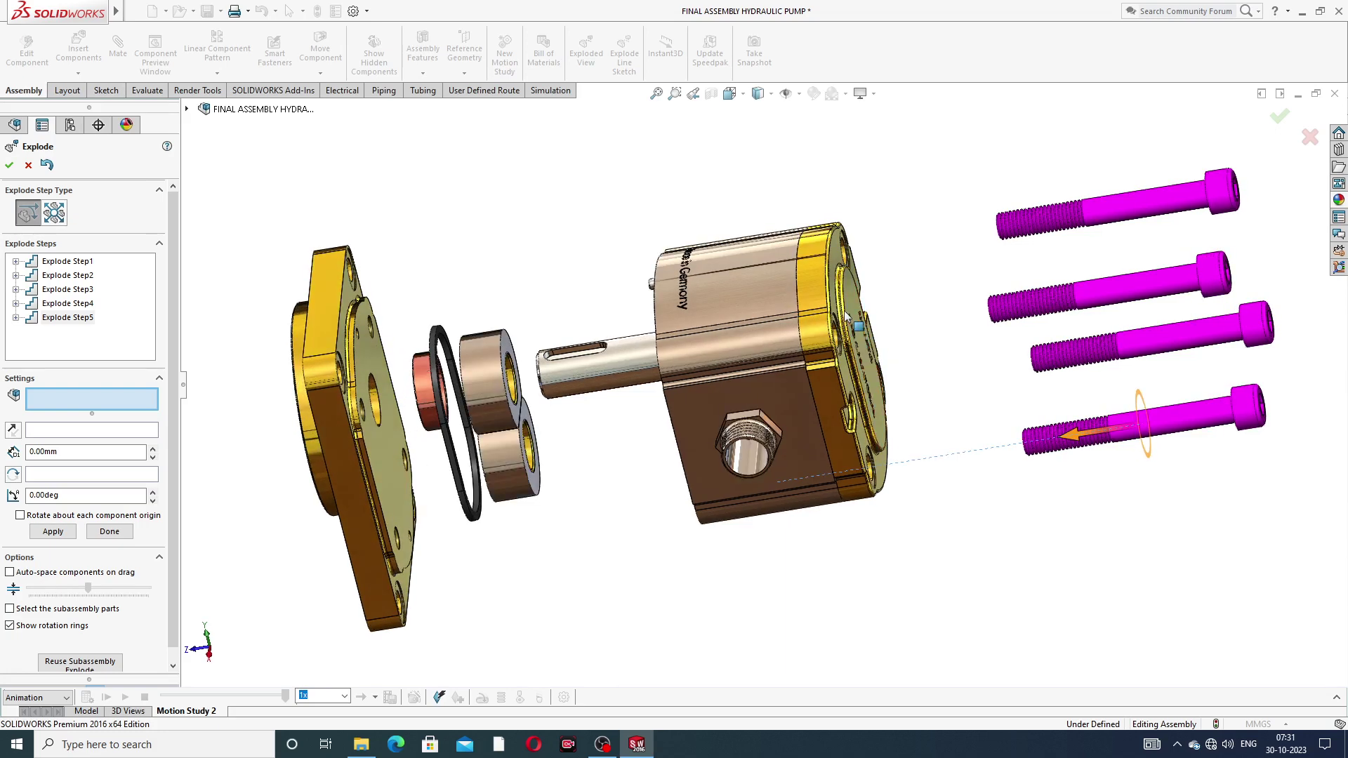
pyautogui.click(819, 288)
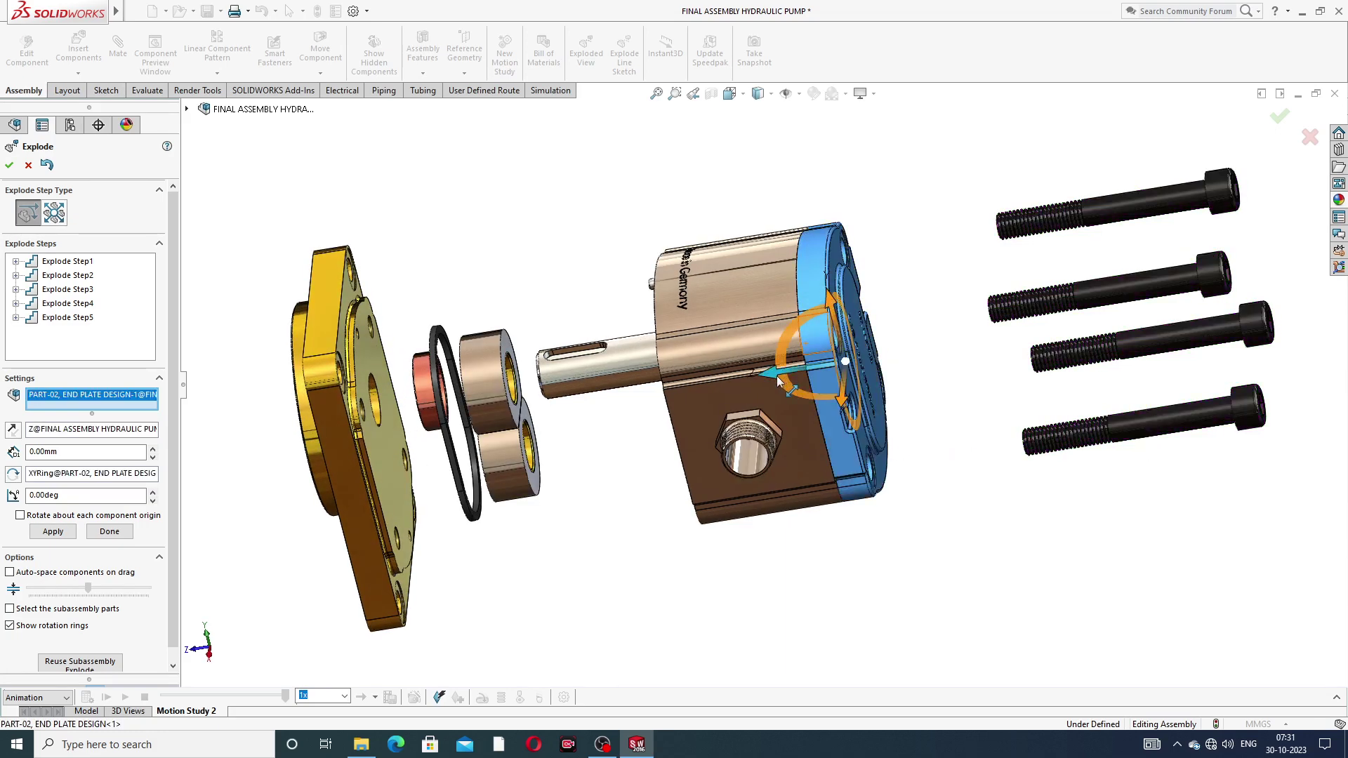
pyautogui.moveTo(785, 374); pyautogui.dragTo(1124, 327)
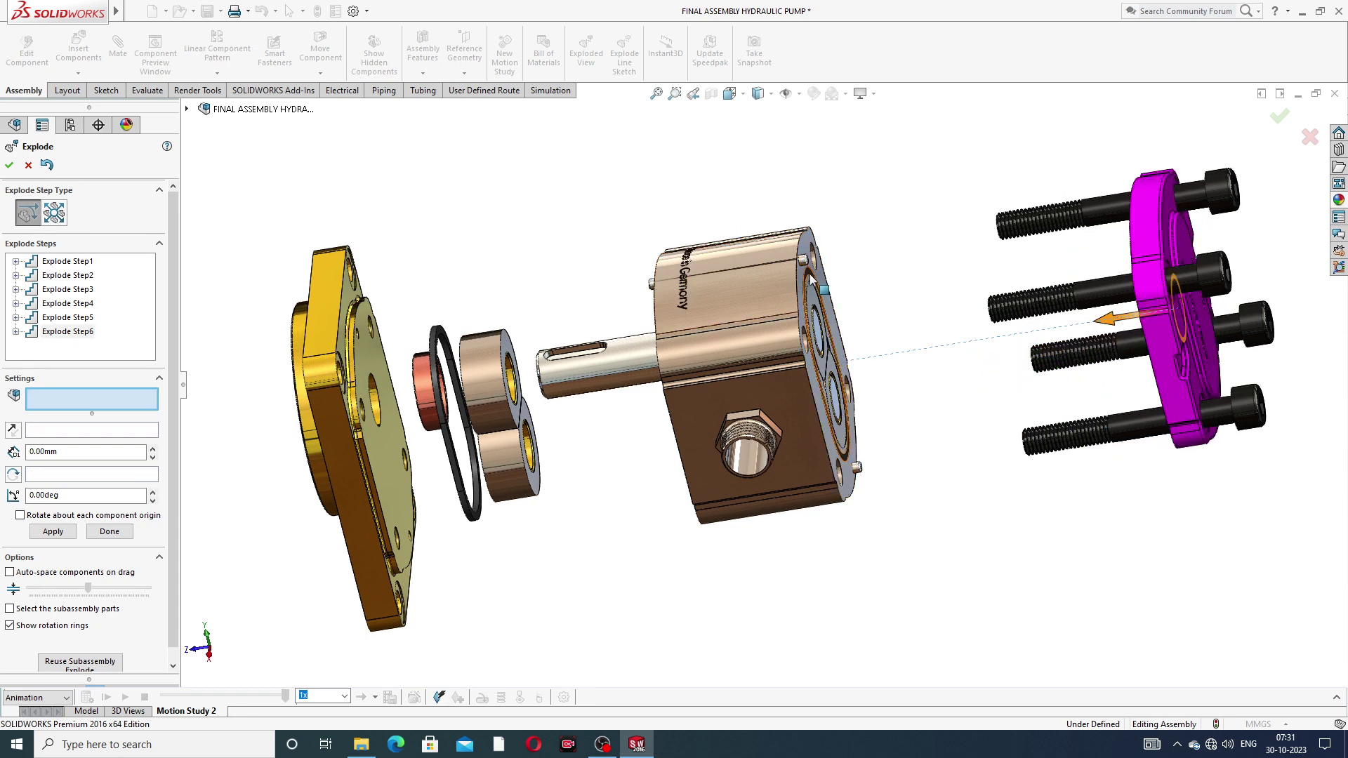
pyautogui.click(810, 278)
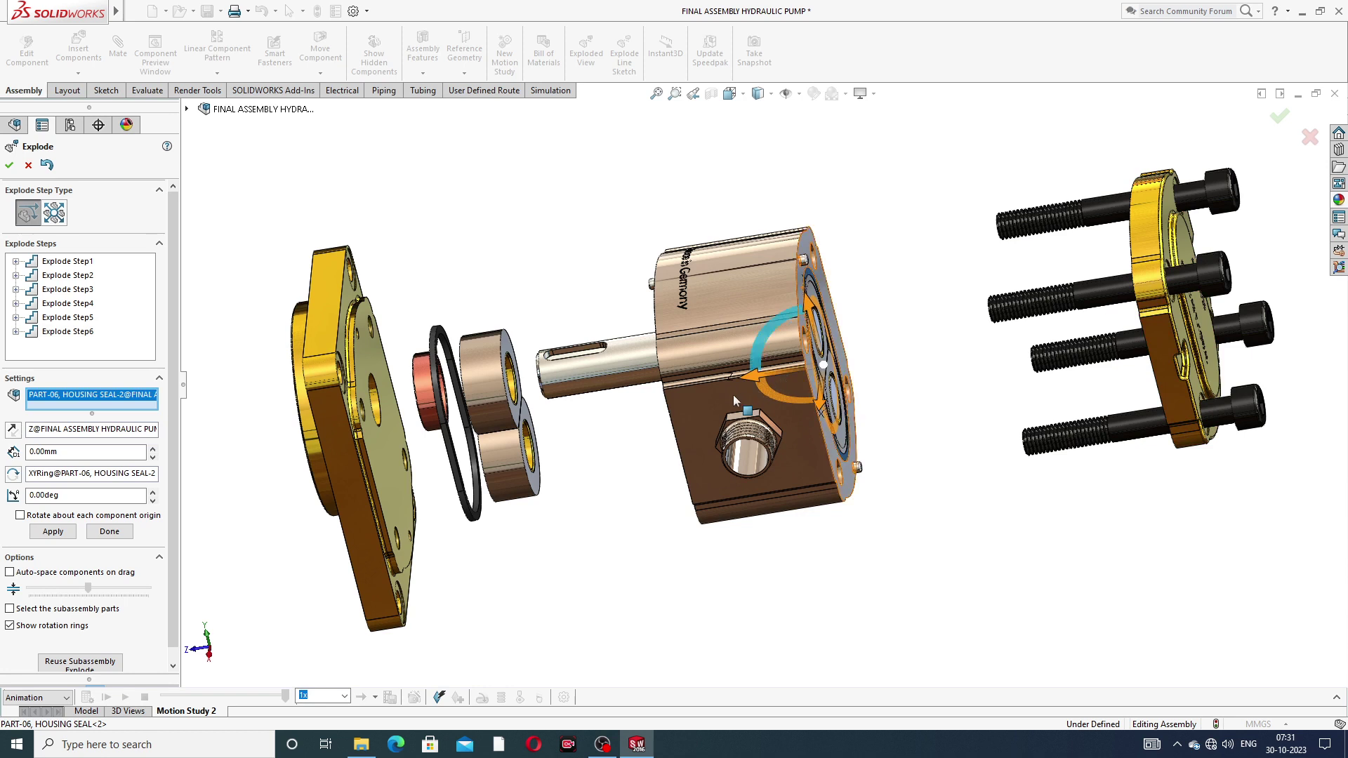
pyautogui.moveTo(743, 377); pyautogui.dragTo(1117, 348)
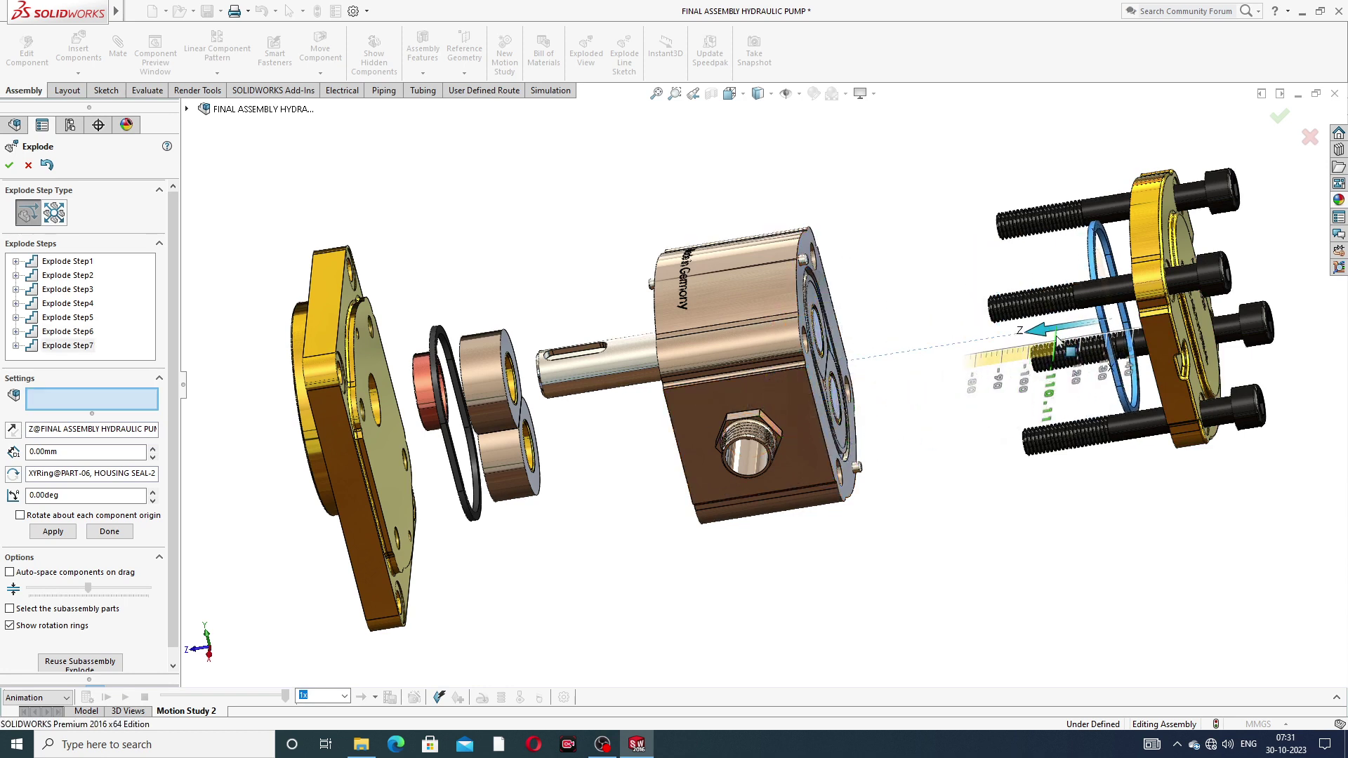
# Add explode steps for both locating pins, both lag sleeves, and the pump body to expose the gears.
pyautogui.click(803, 262)
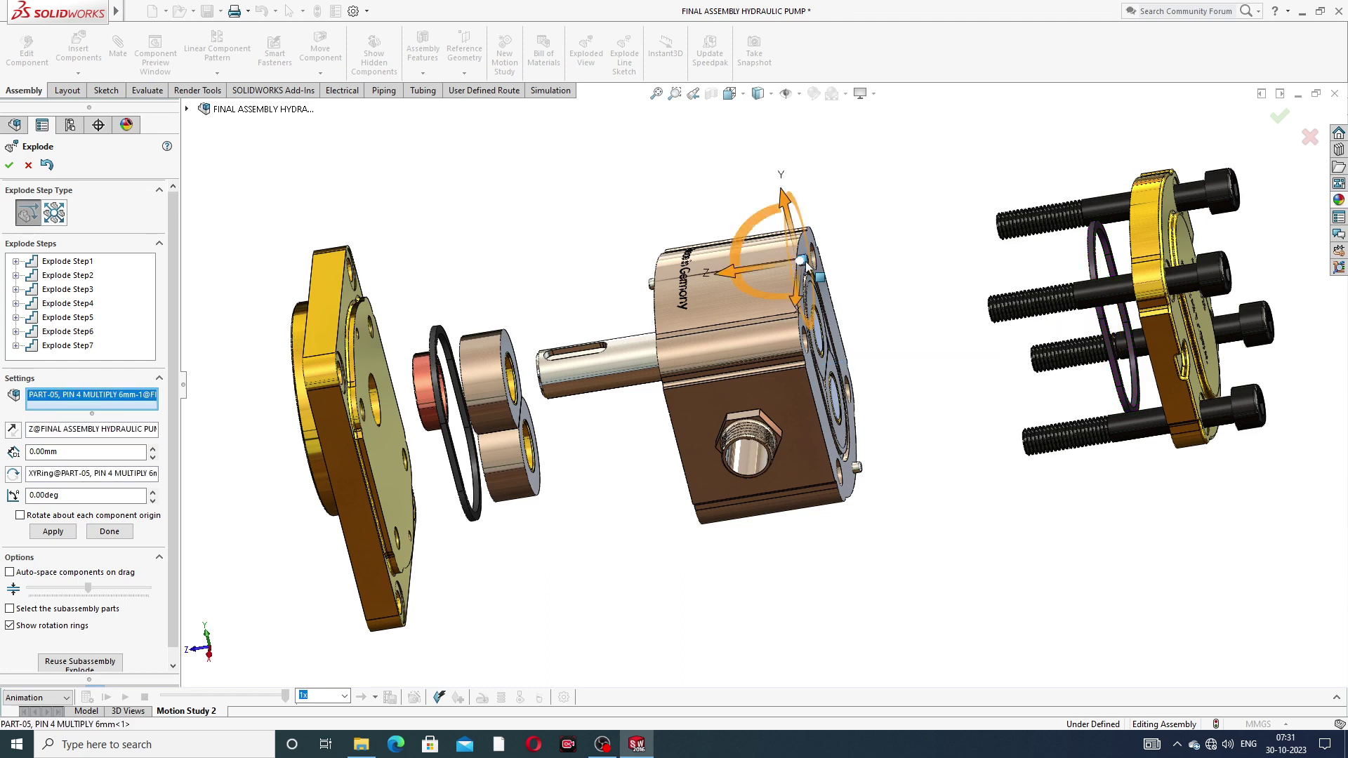
pyautogui.click(857, 468)
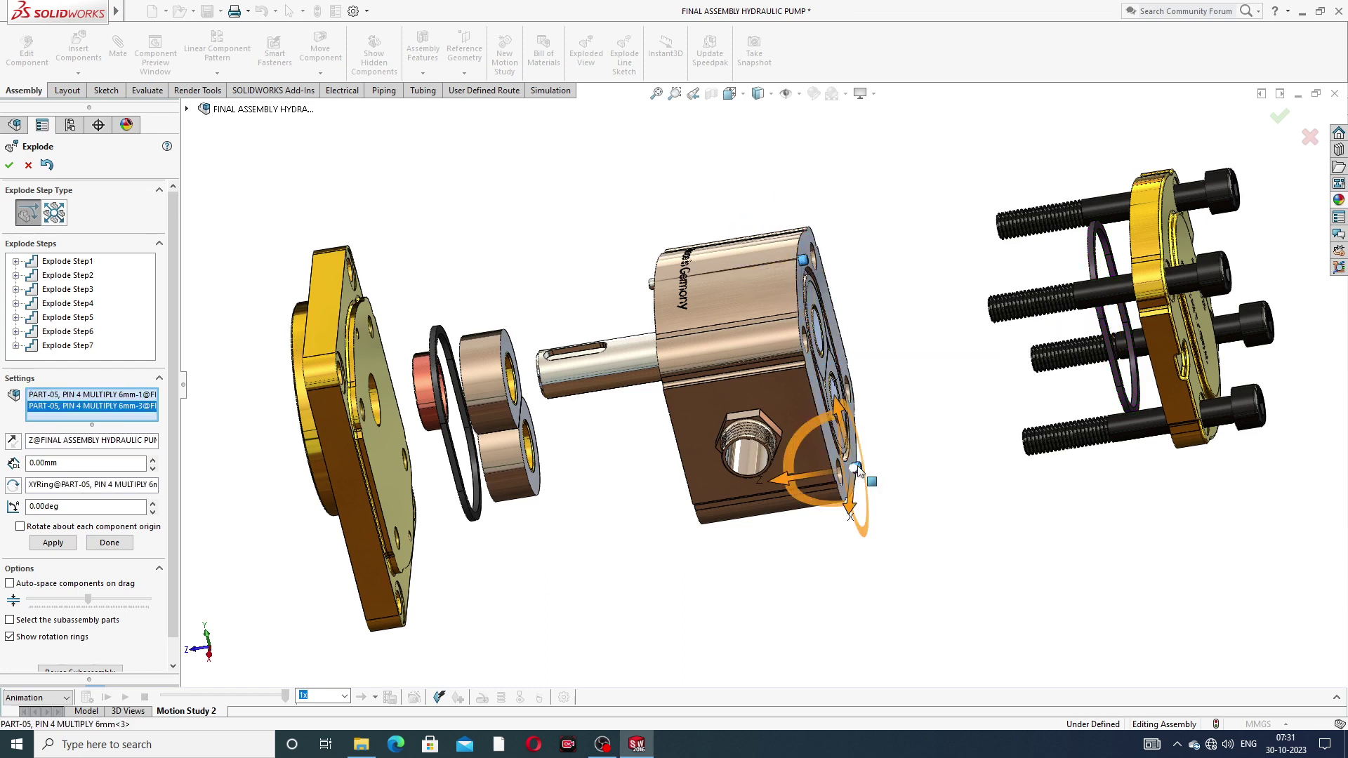
pyautogui.moveTo(781, 477); pyautogui.dragTo(987, 439)
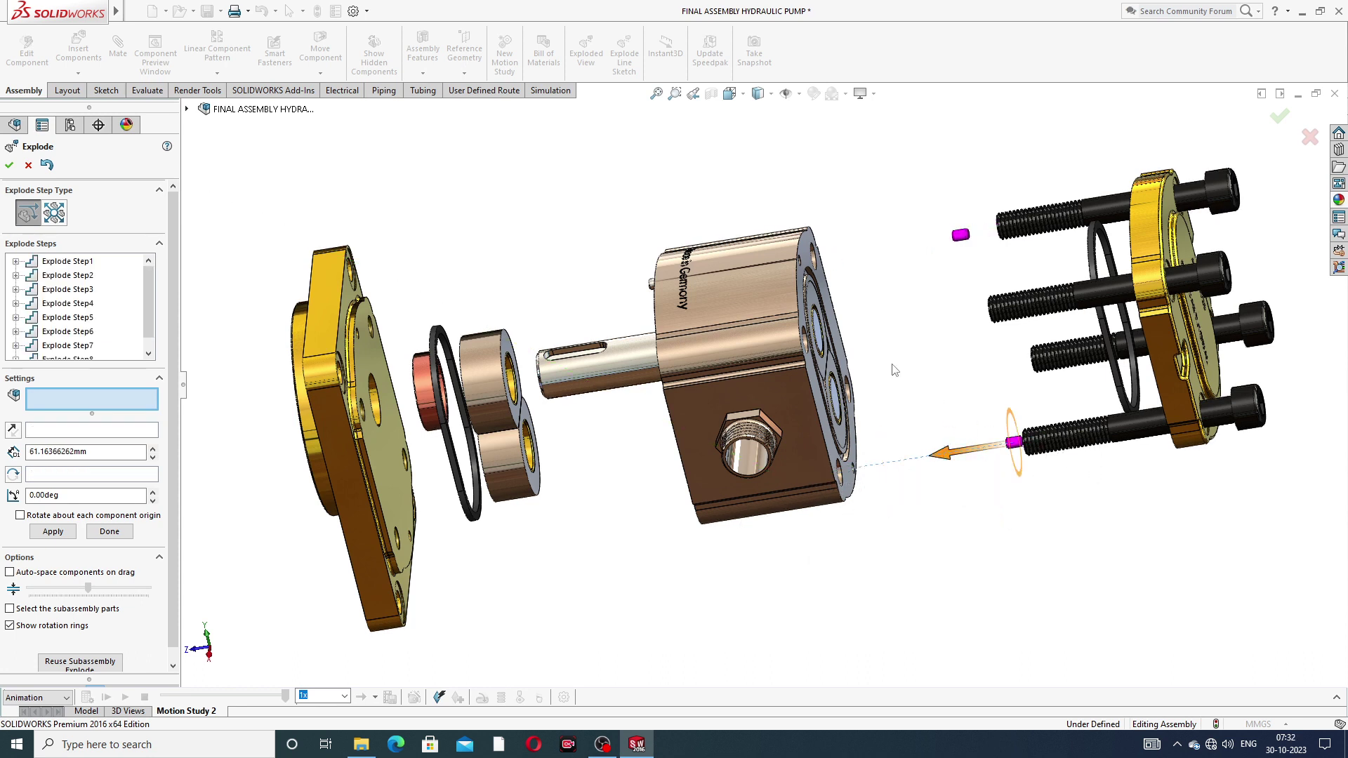
pyautogui.click(813, 298)
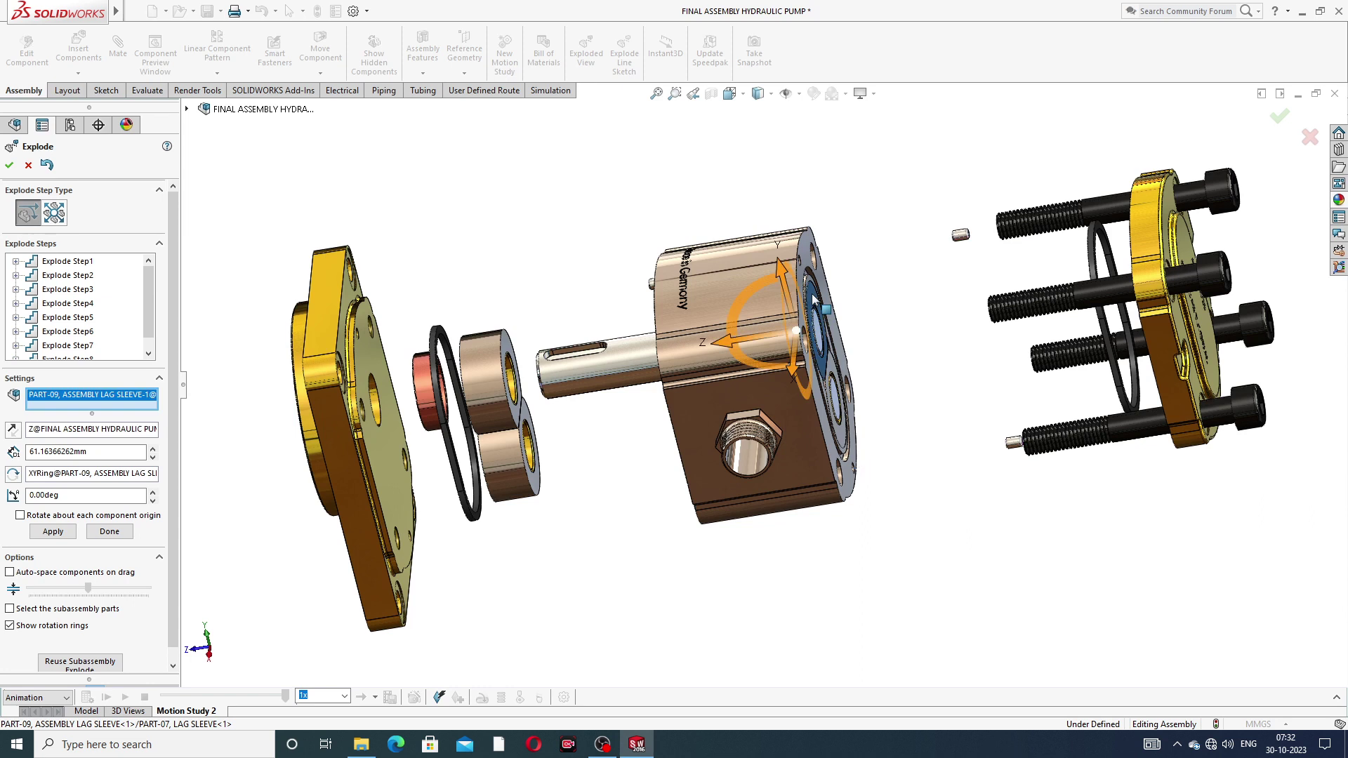
pyautogui.click(845, 440)
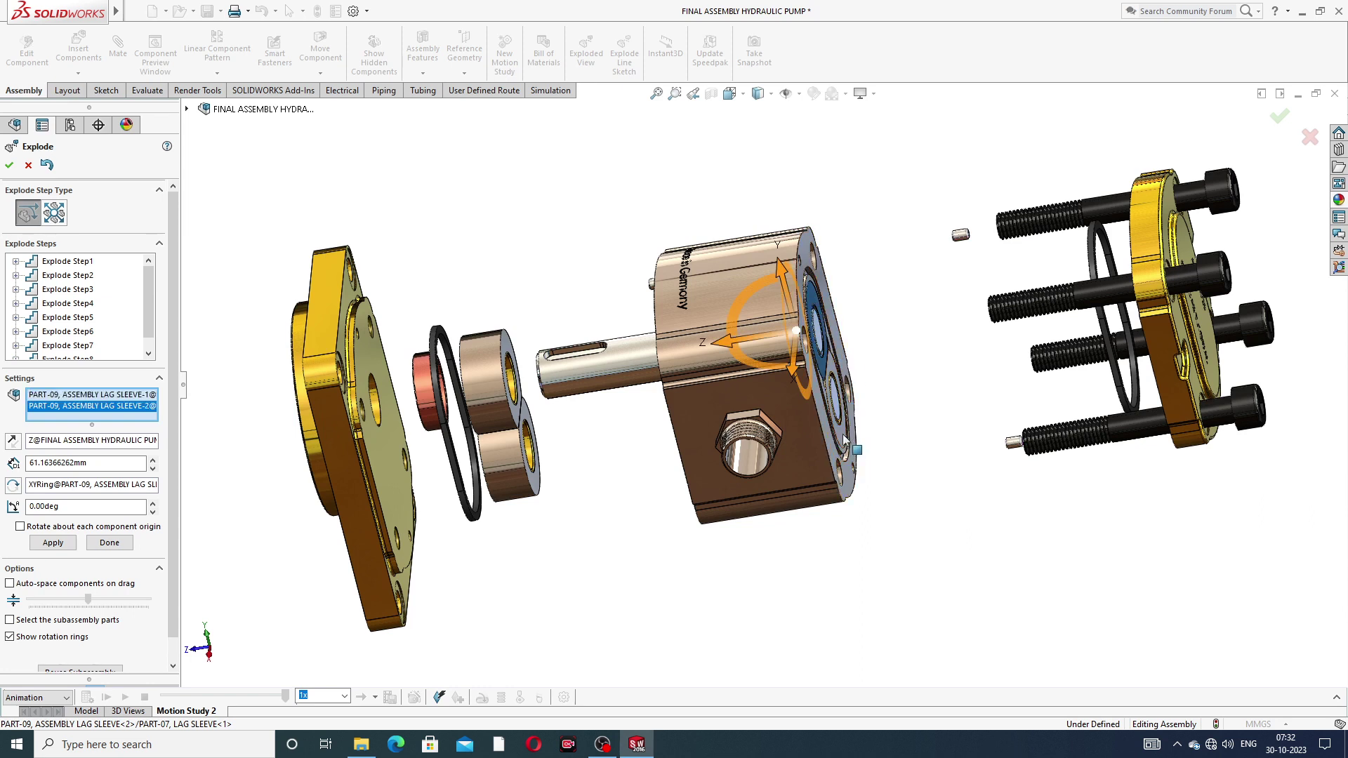
pyautogui.moveTo(748, 422); pyautogui.dragTo(942, 391)
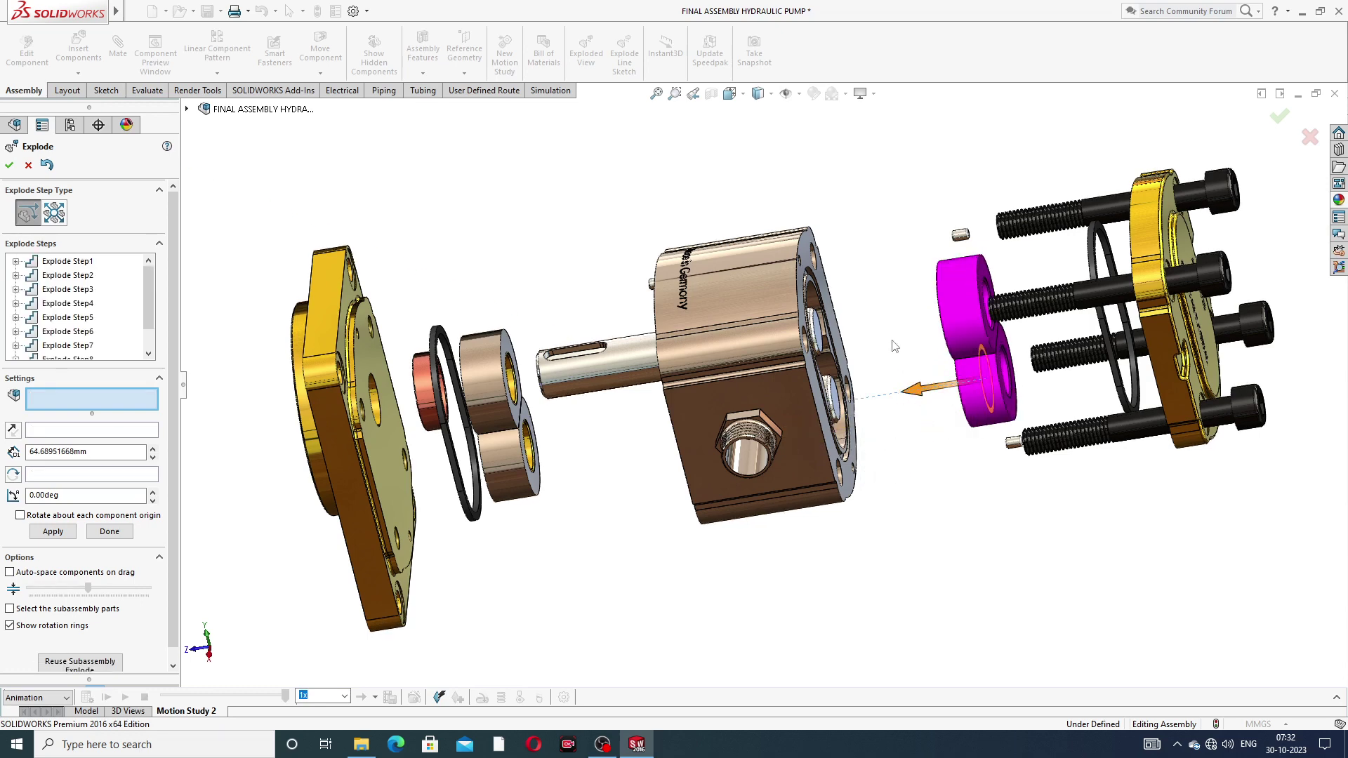
pyautogui.click(743, 306)
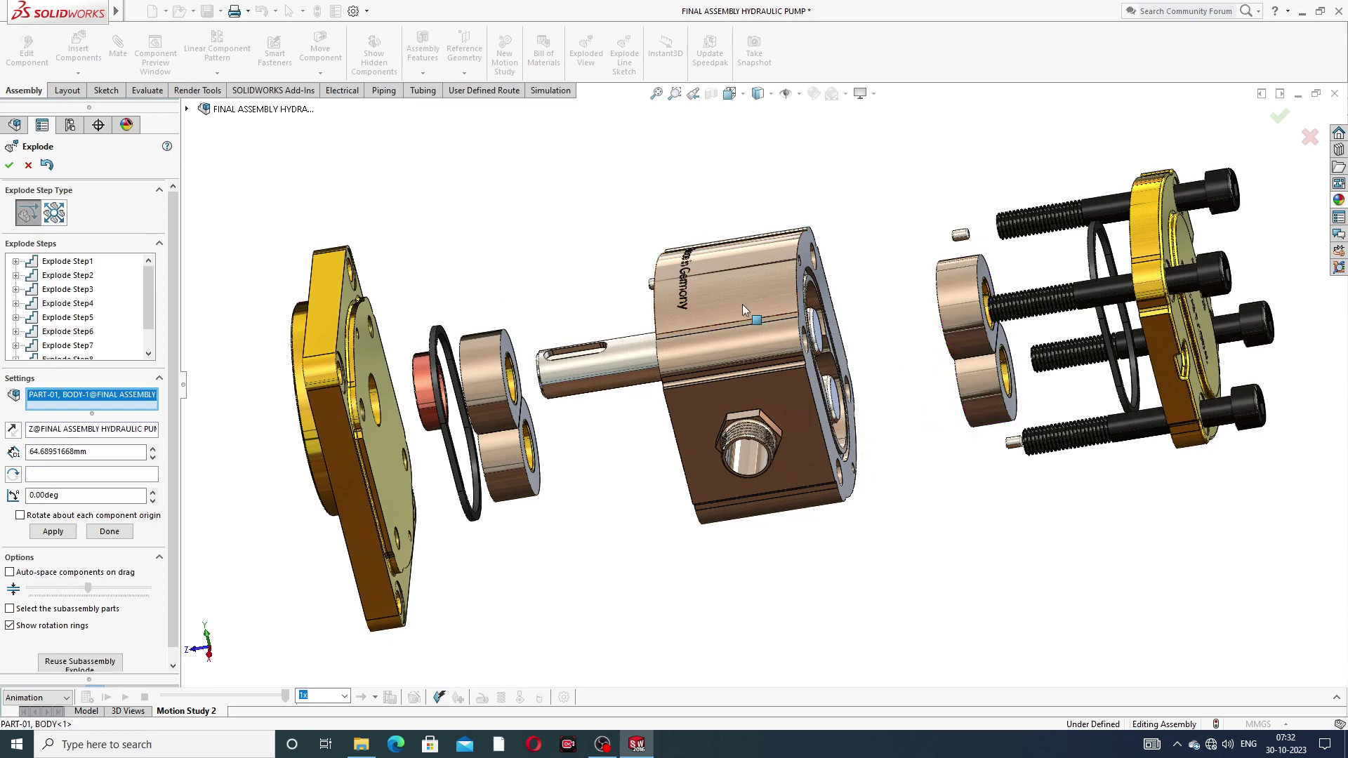
pyautogui.moveTo(708, 386); pyautogui.dragTo(840, 391)
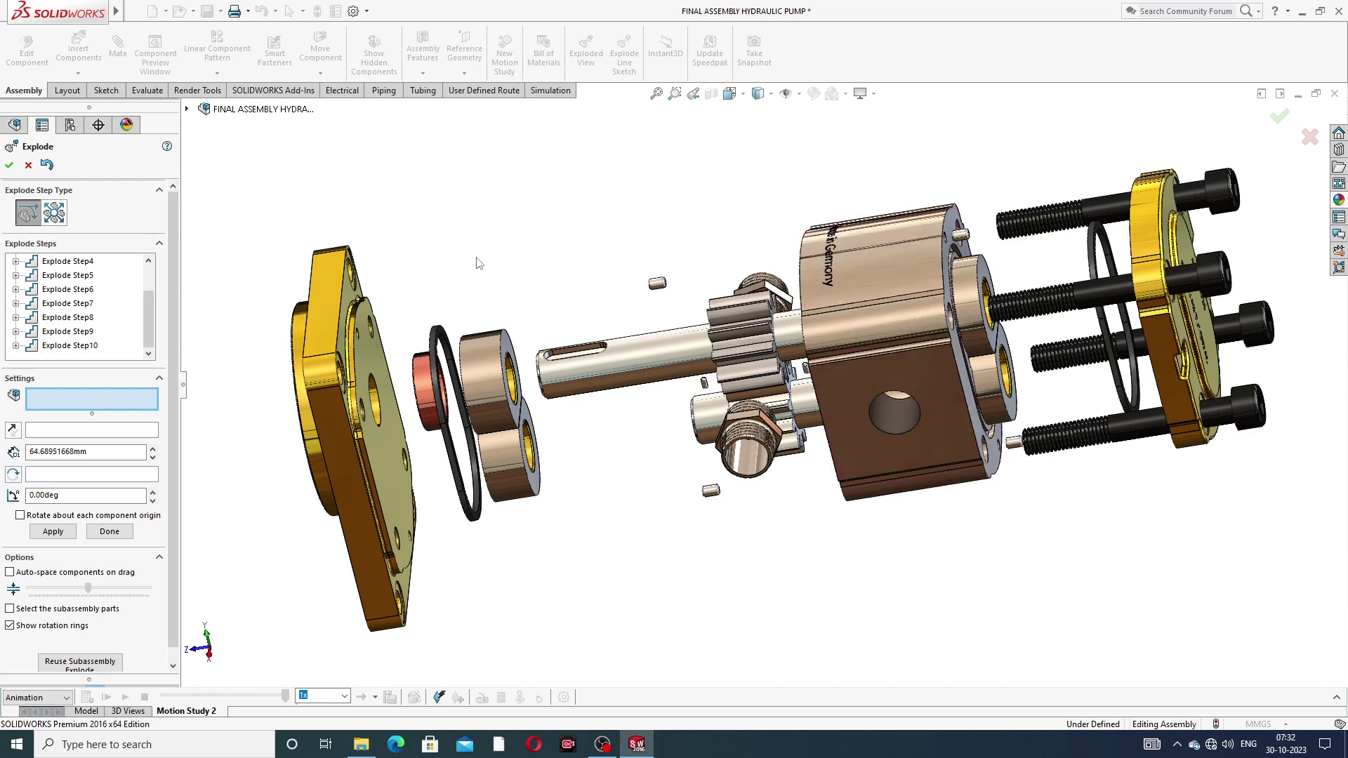
# Finish the exploded view and collapse the pump assembly back together.
pyautogui.click(9, 165)
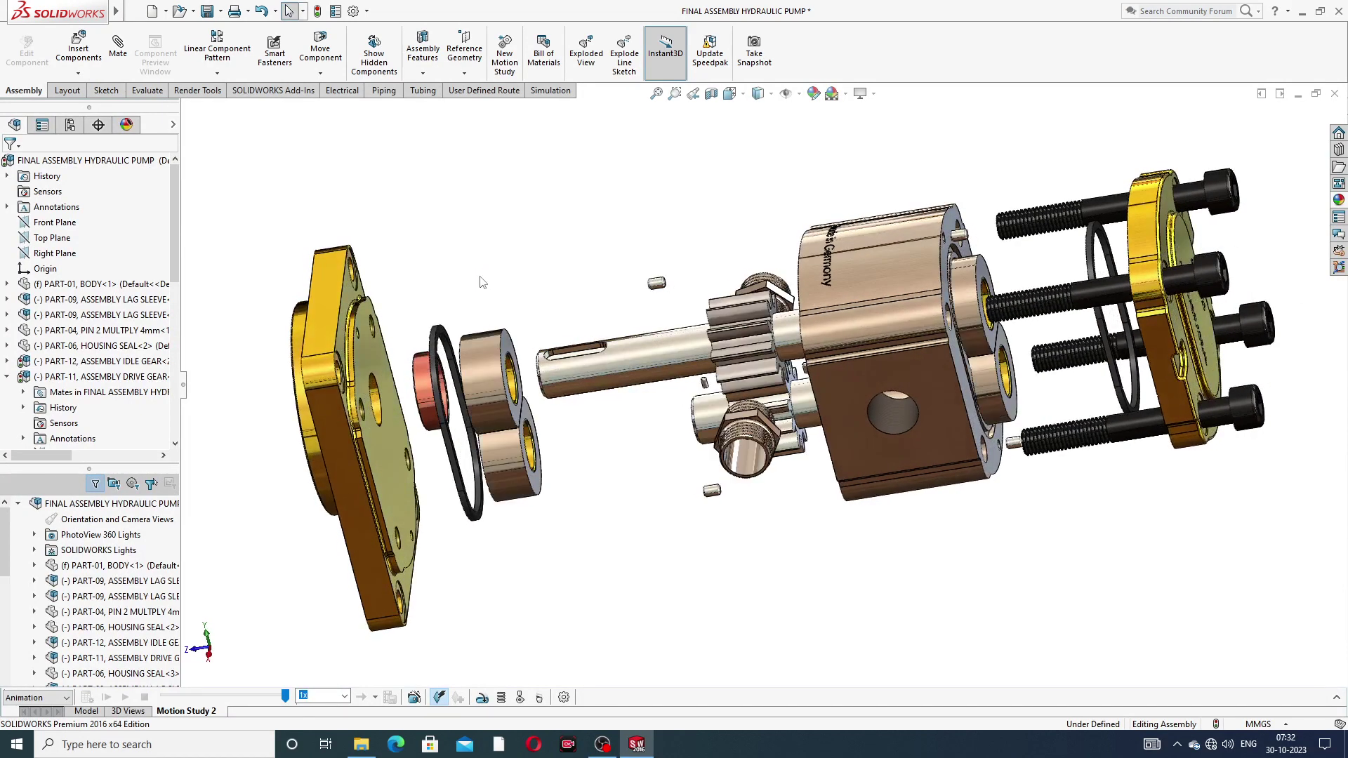
pyautogui.rightClick(105, 160)
pyautogui.click(148, 319)
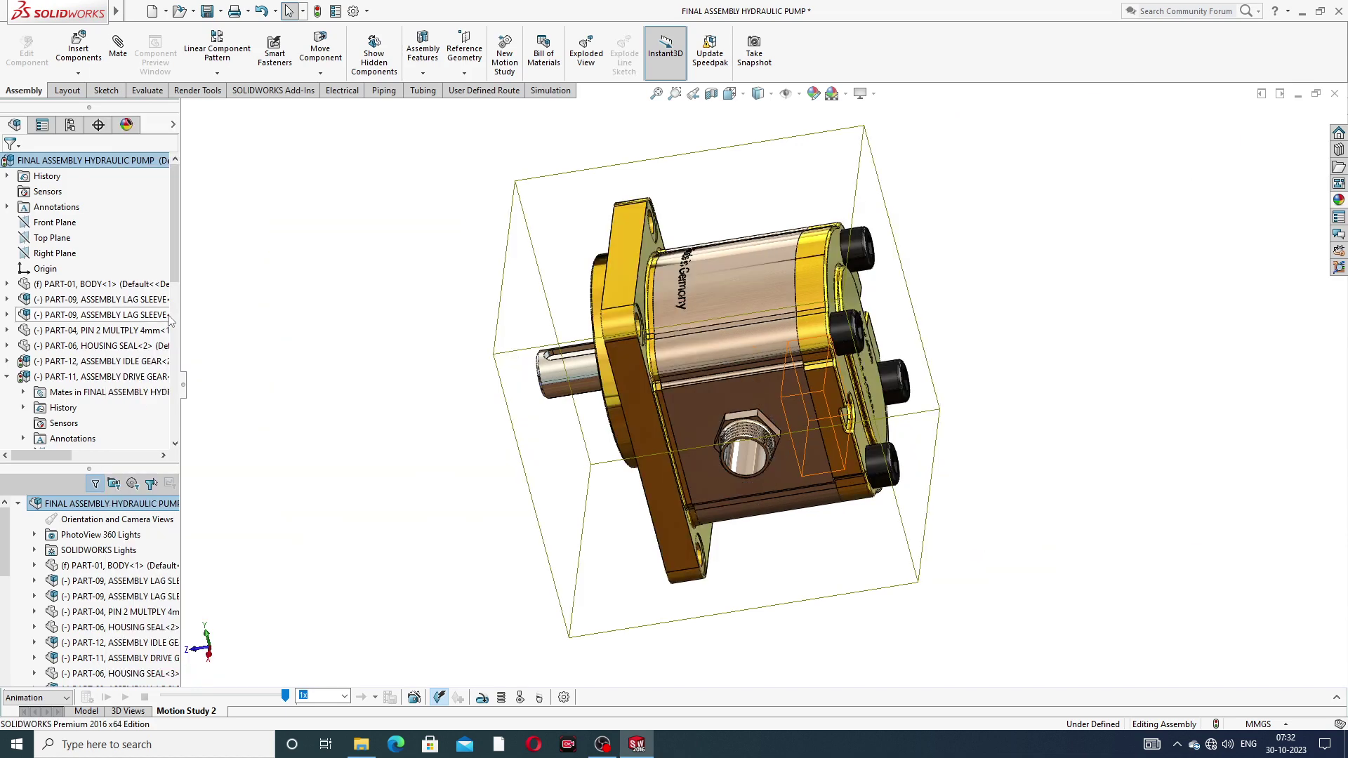
pyautogui.moveTo(412, 373); pyautogui.dragTo(446, 362, button='middle')
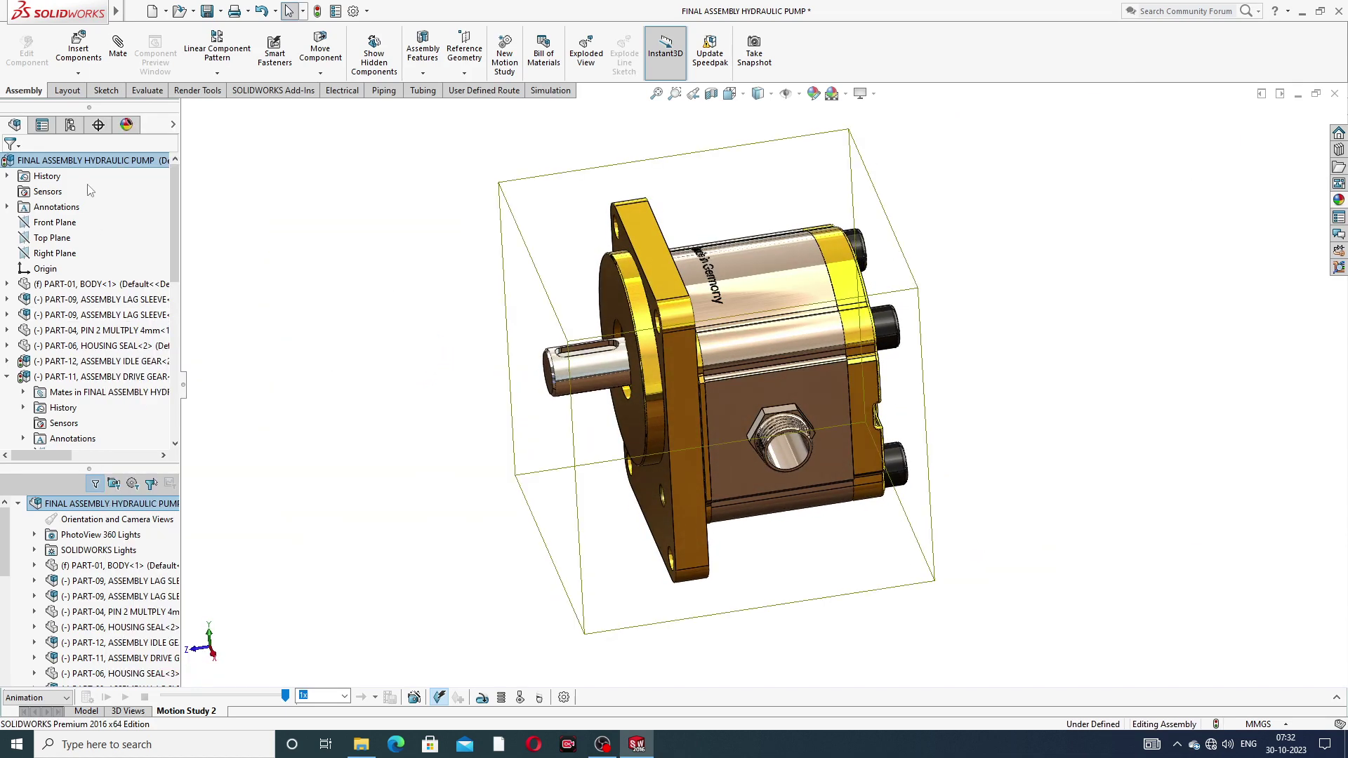
# Explode the assembly once more, then collapse it again and reorient the view.
pyautogui.rightClick(98, 160)
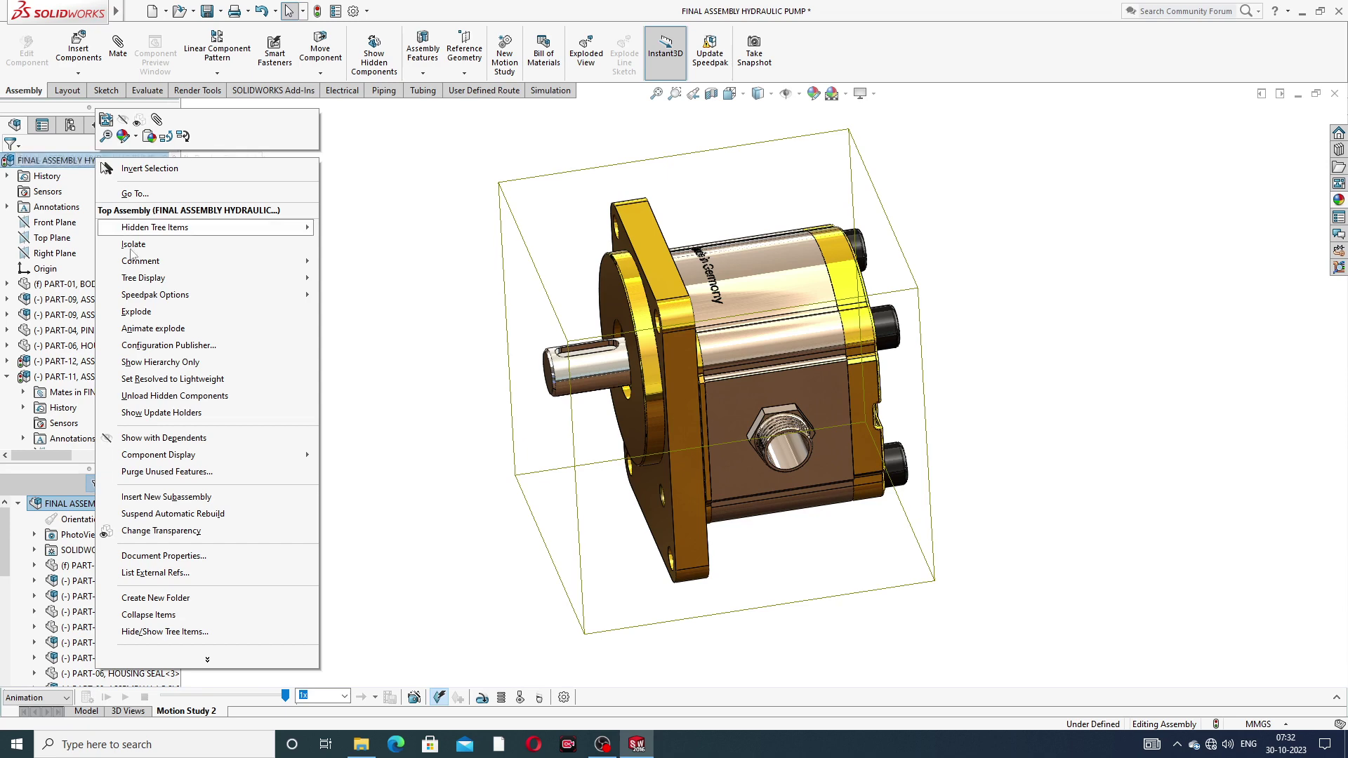
pyautogui.click(145, 313)
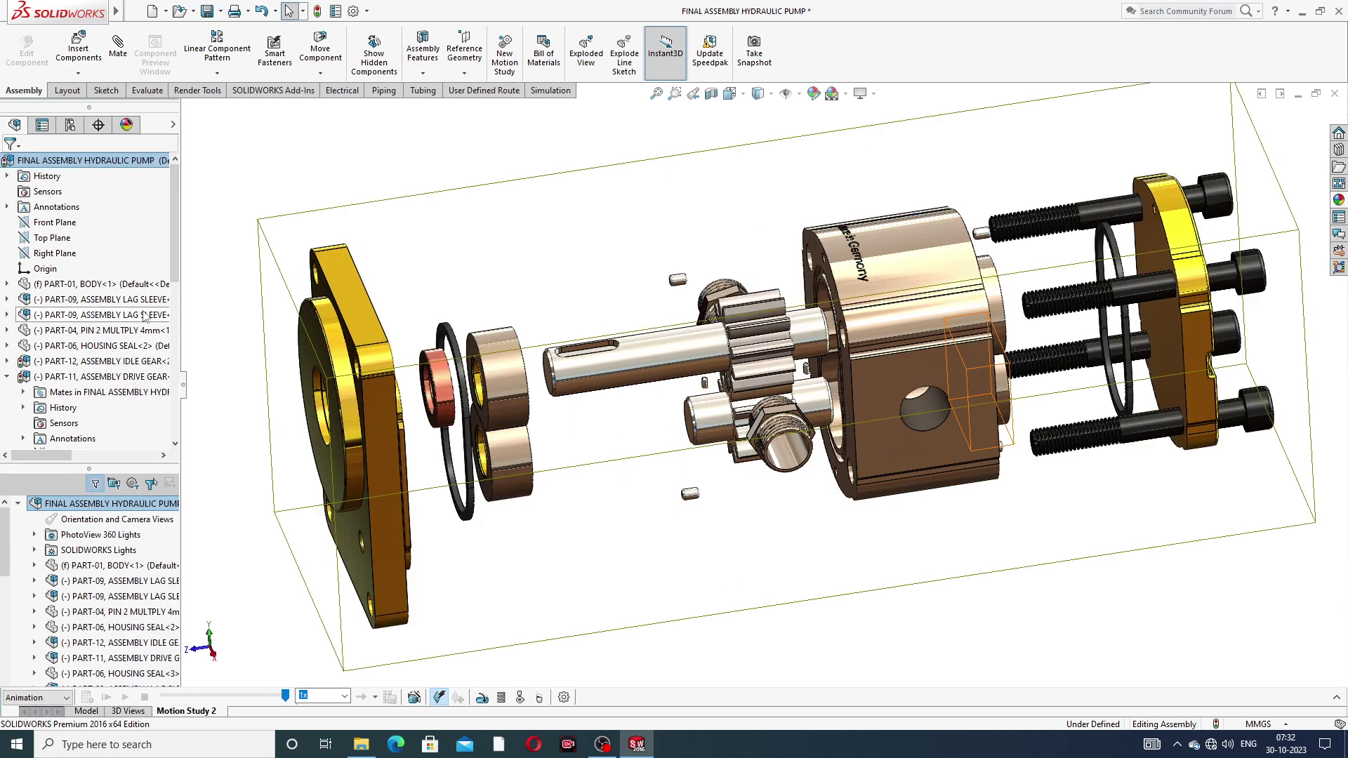
pyautogui.rightClick(82, 162)
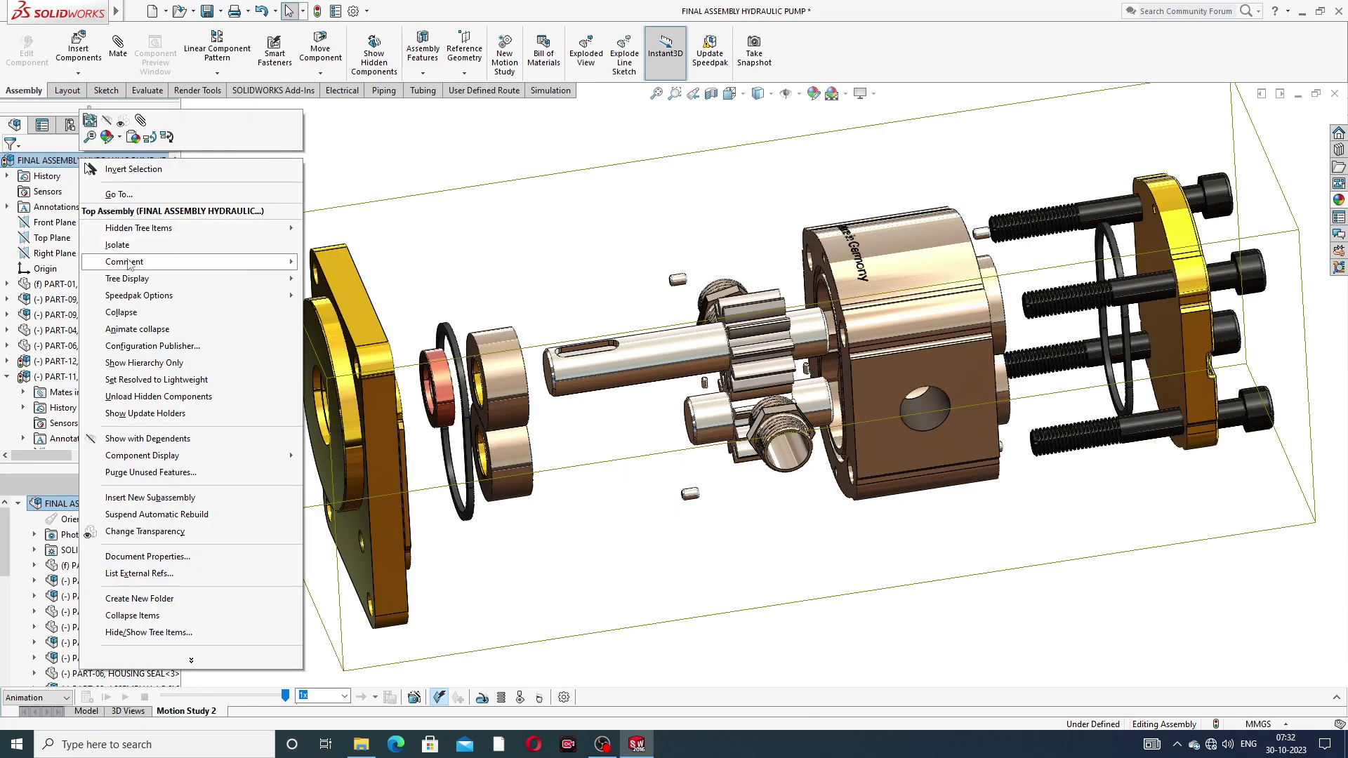
pyautogui.click(120, 312)
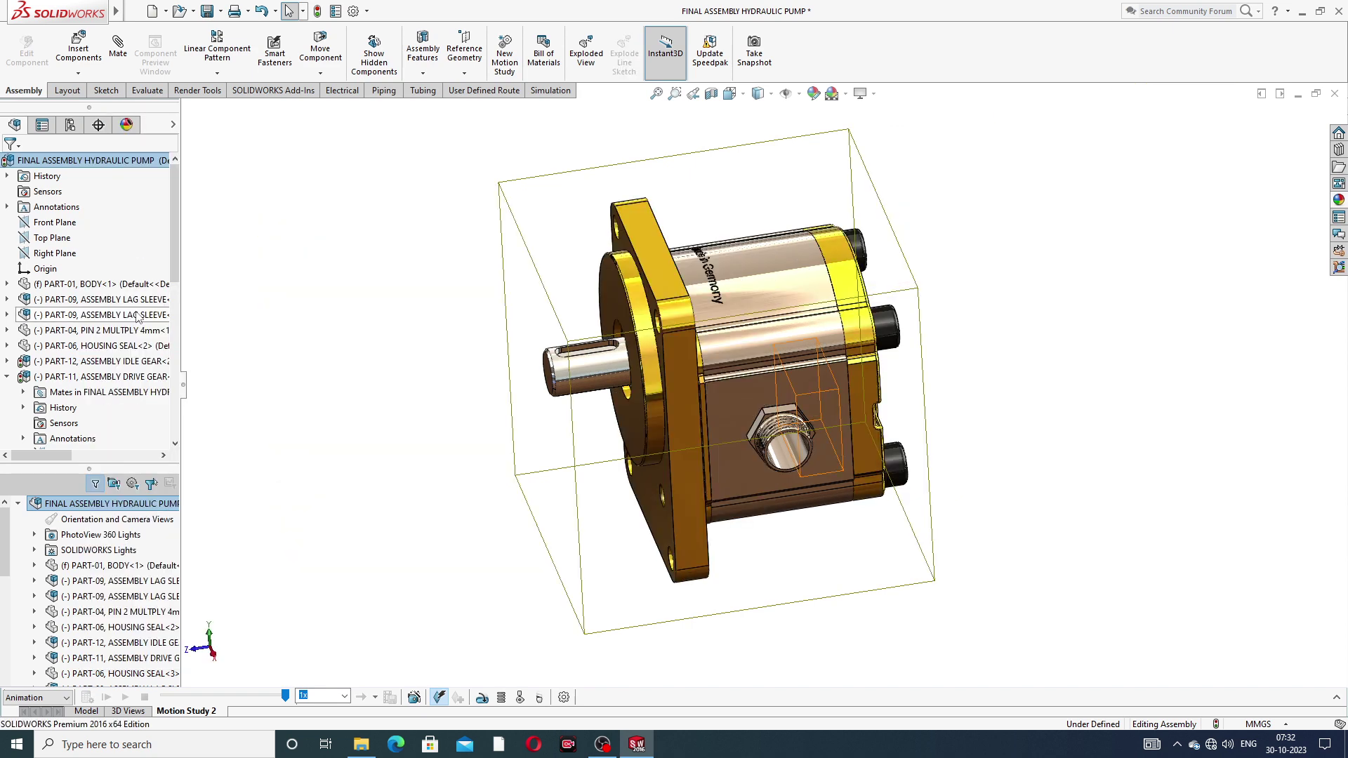
pyautogui.moveTo(355, 297); pyautogui.dragTo(364, 297, button='middle')
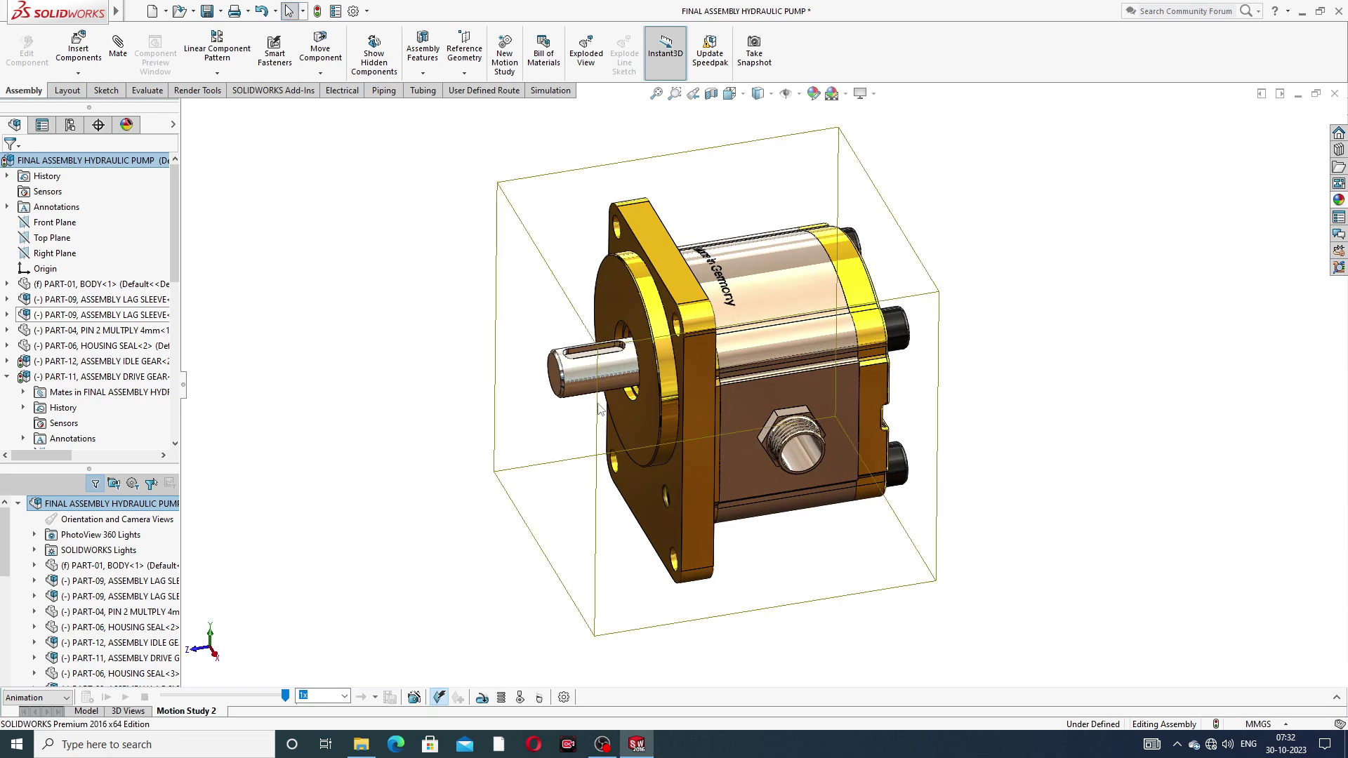
pyautogui.scroll(-2, 598, 409)
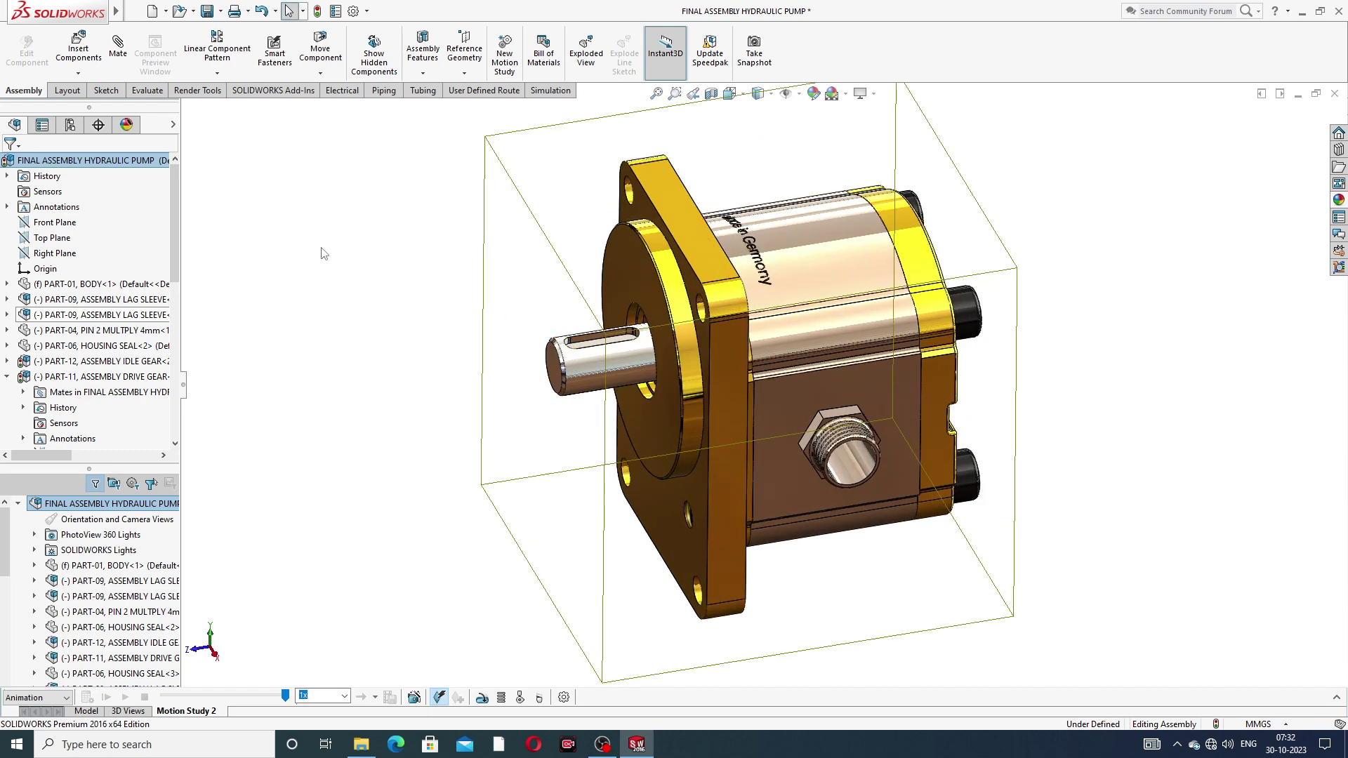
pyautogui.click(438, 411)
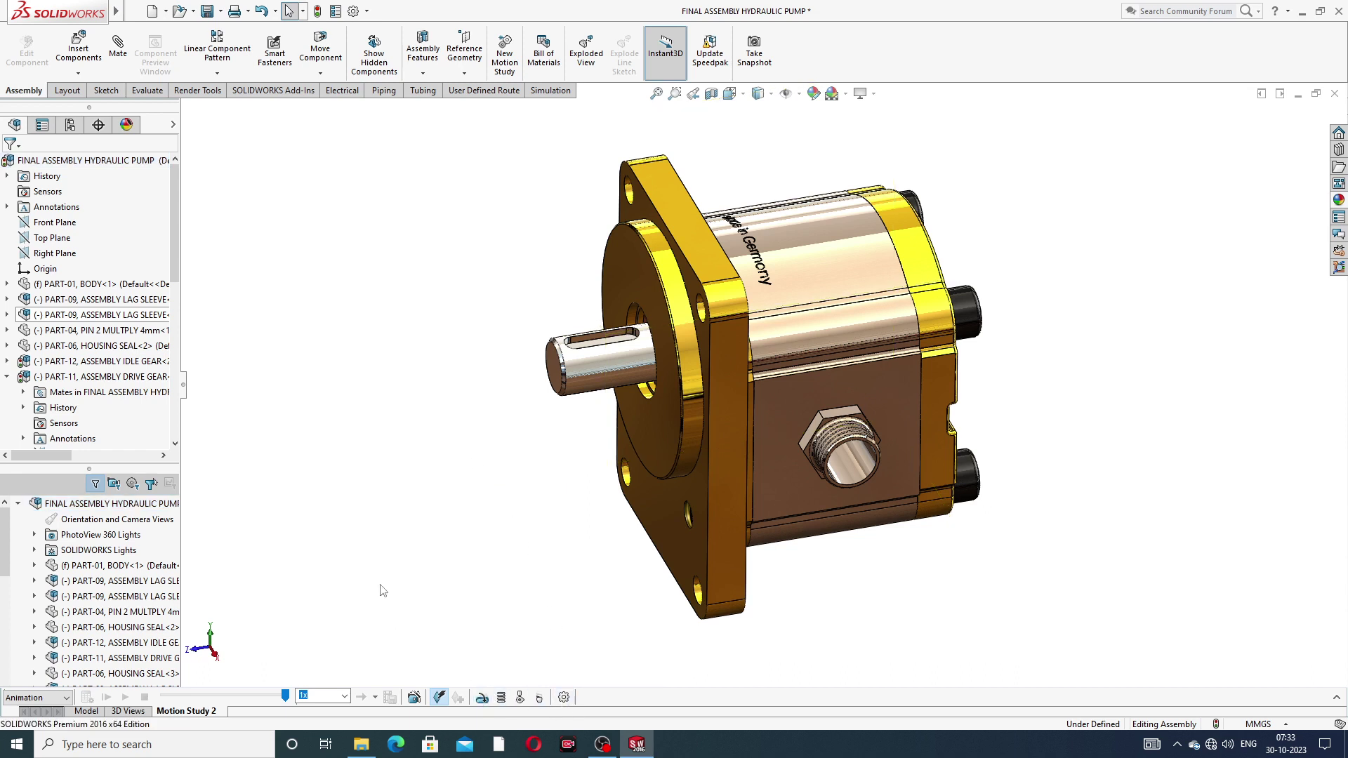
# Use the Animation Wizard to add an Explode animation of 12 seconds starting at 0.
pyautogui.click(414, 698)
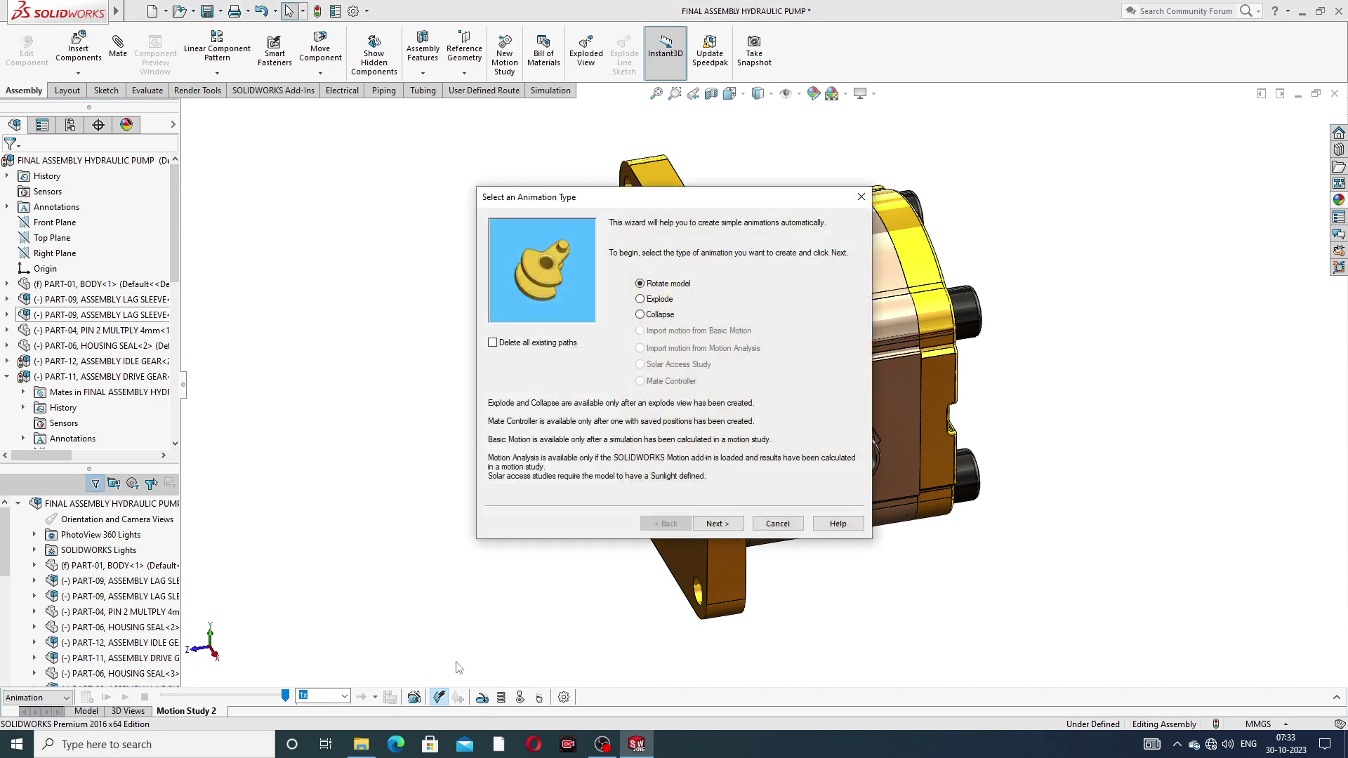
pyautogui.click(665, 301)
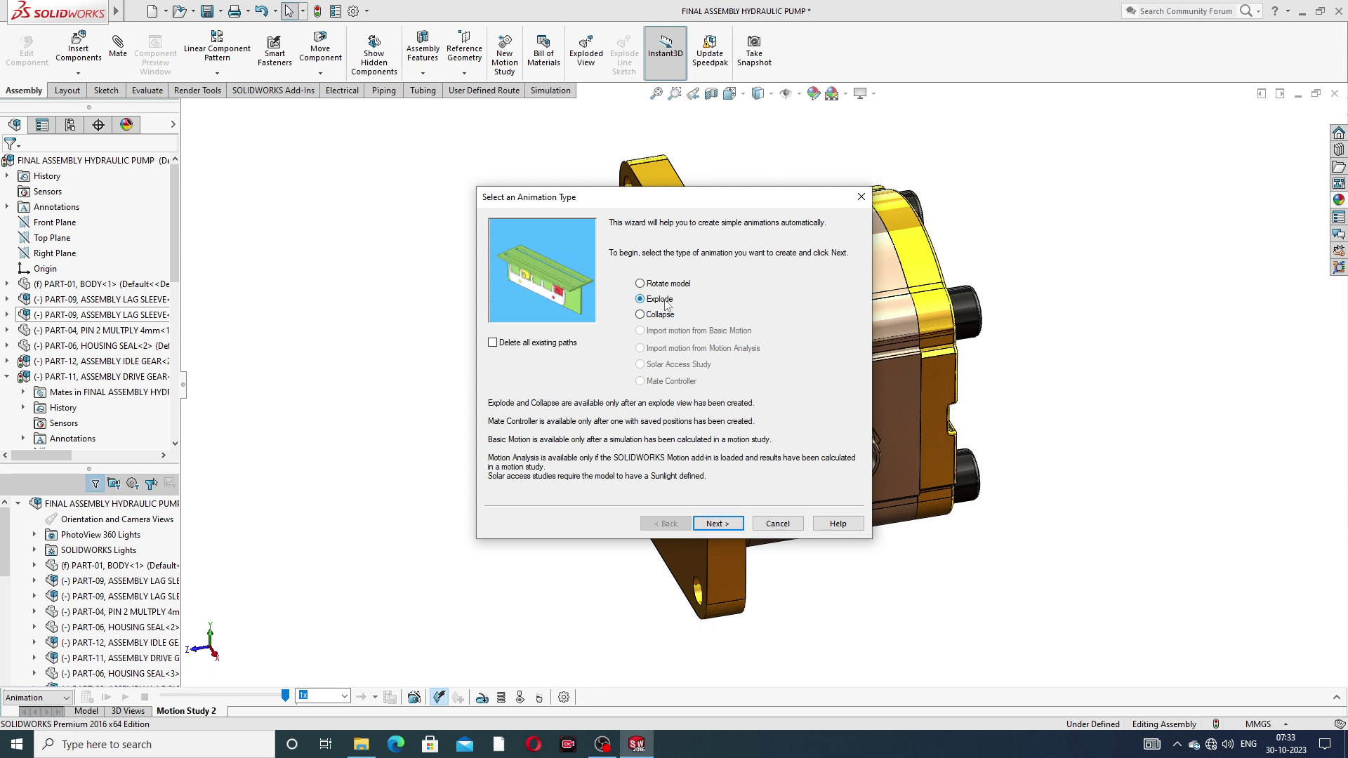
pyautogui.click(714, 527)
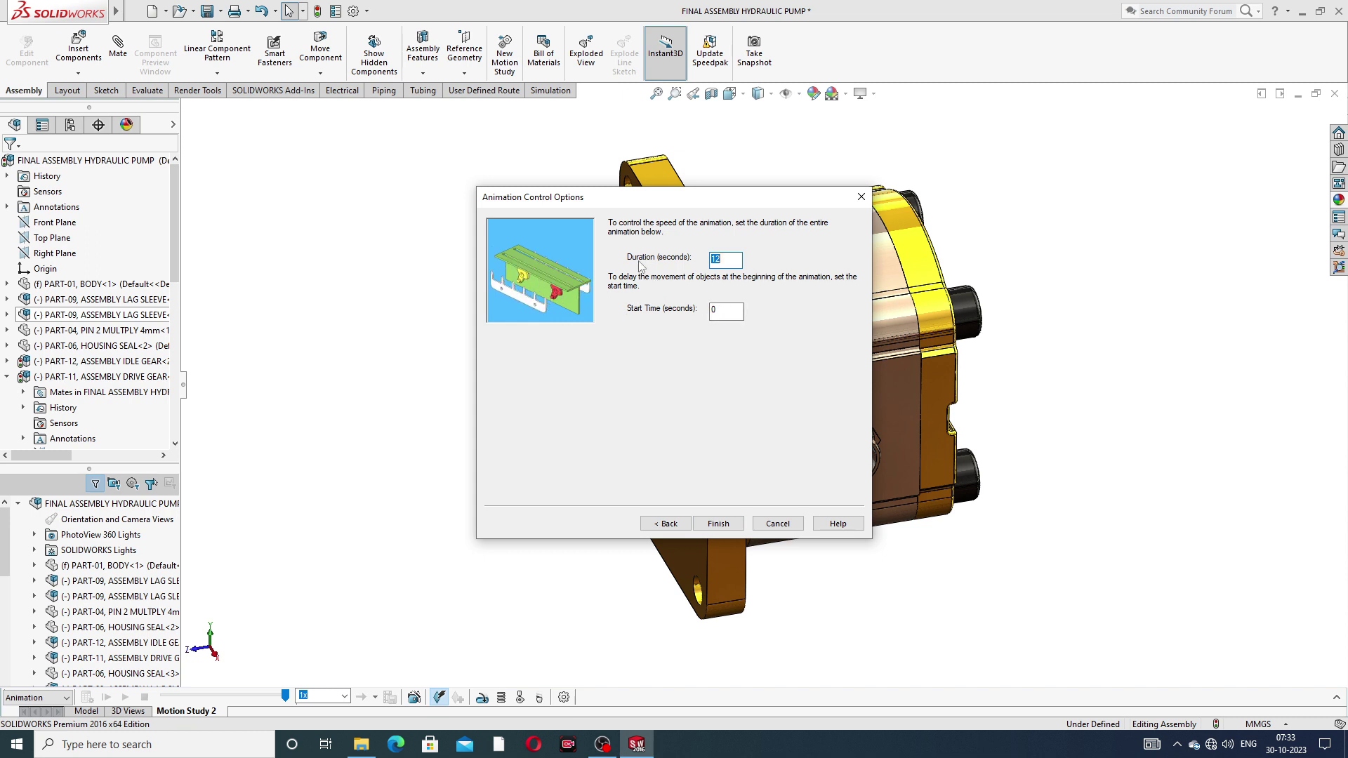
pyautogui.click(719, 525)
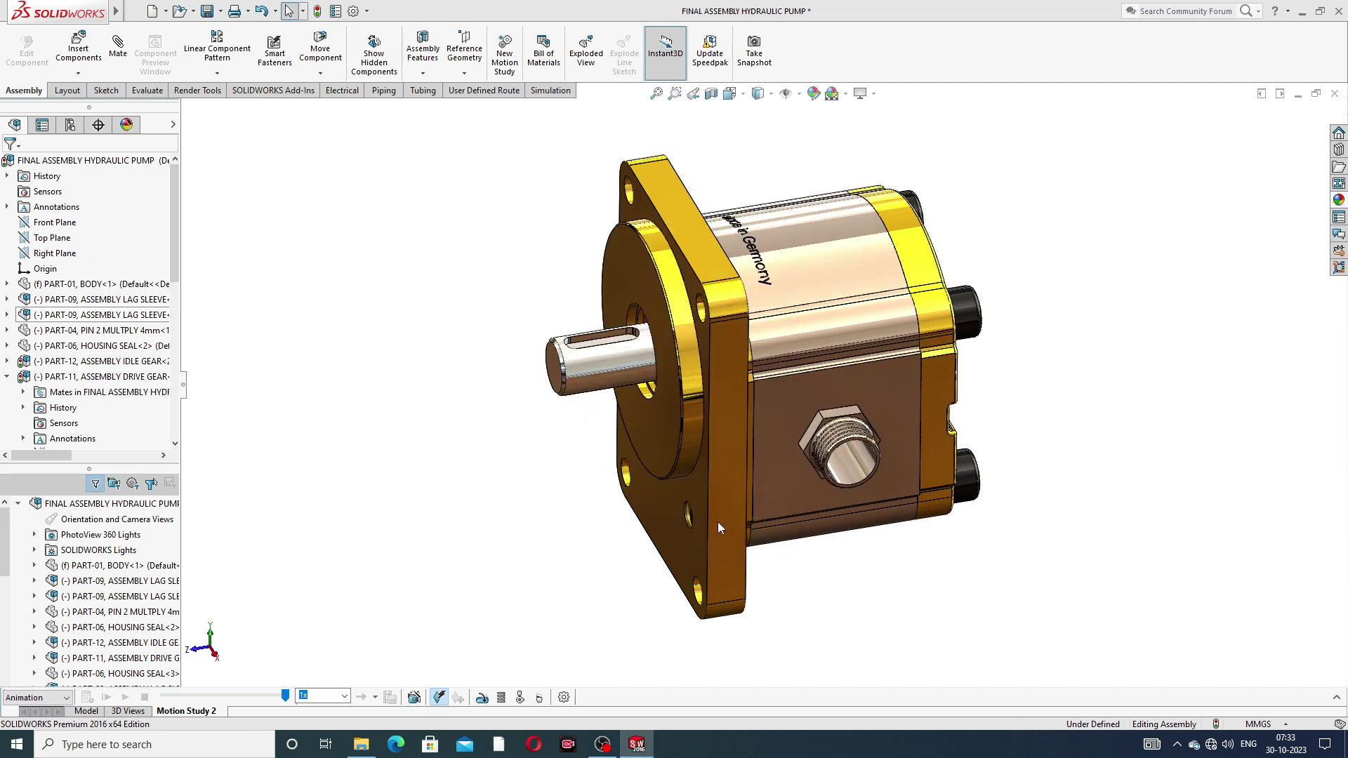
# Add a Collapse animation of 12 seconds starting at 18 seconds, then calculate the study.
pyautogui.click(414, 698)
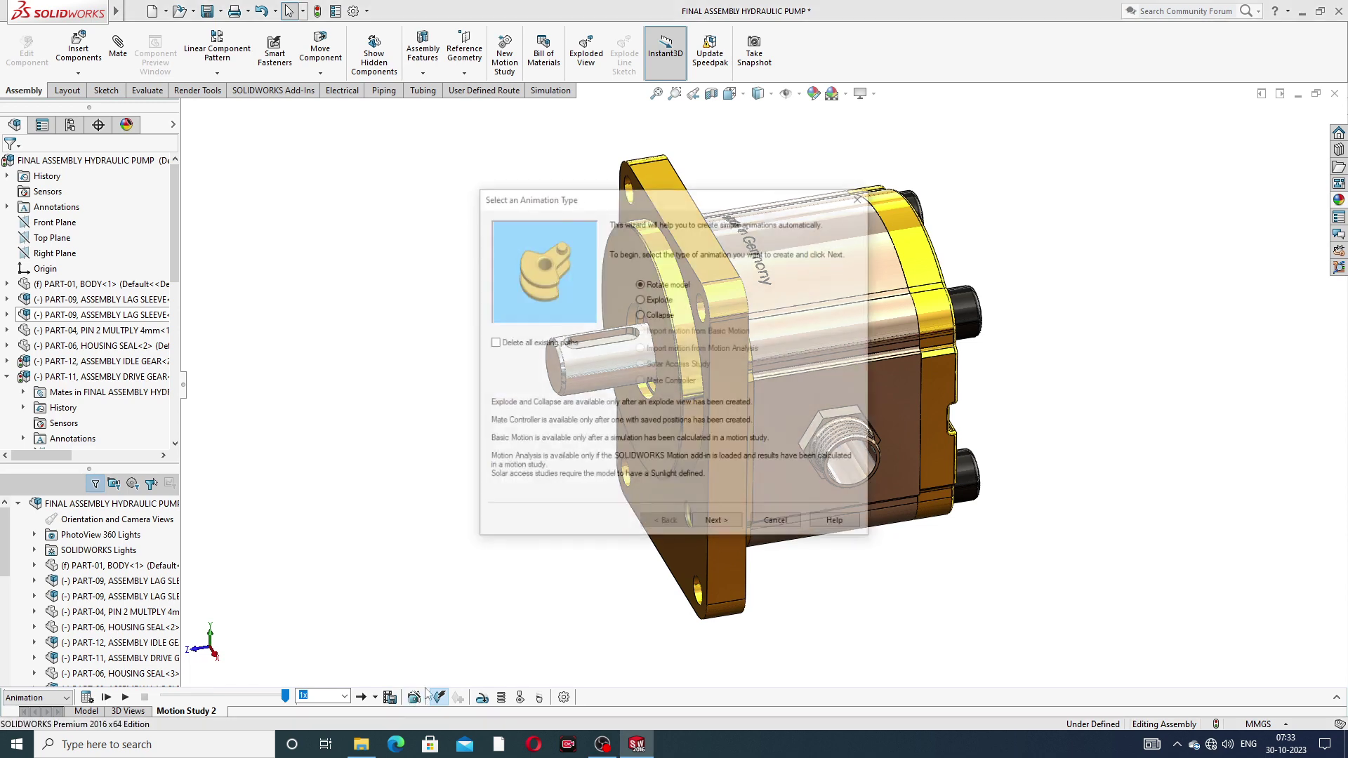
pyautogui.click(659, 319)
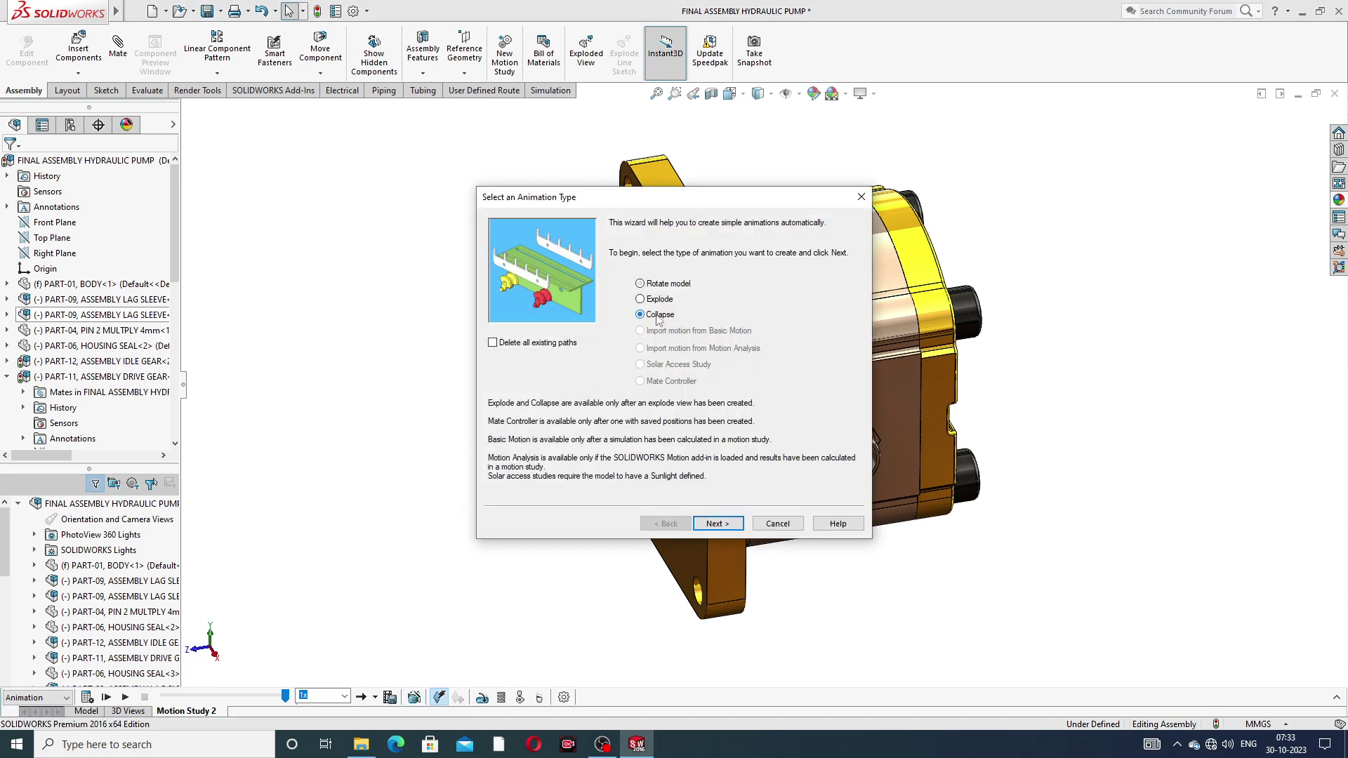
pyautogui.click(717, 524)
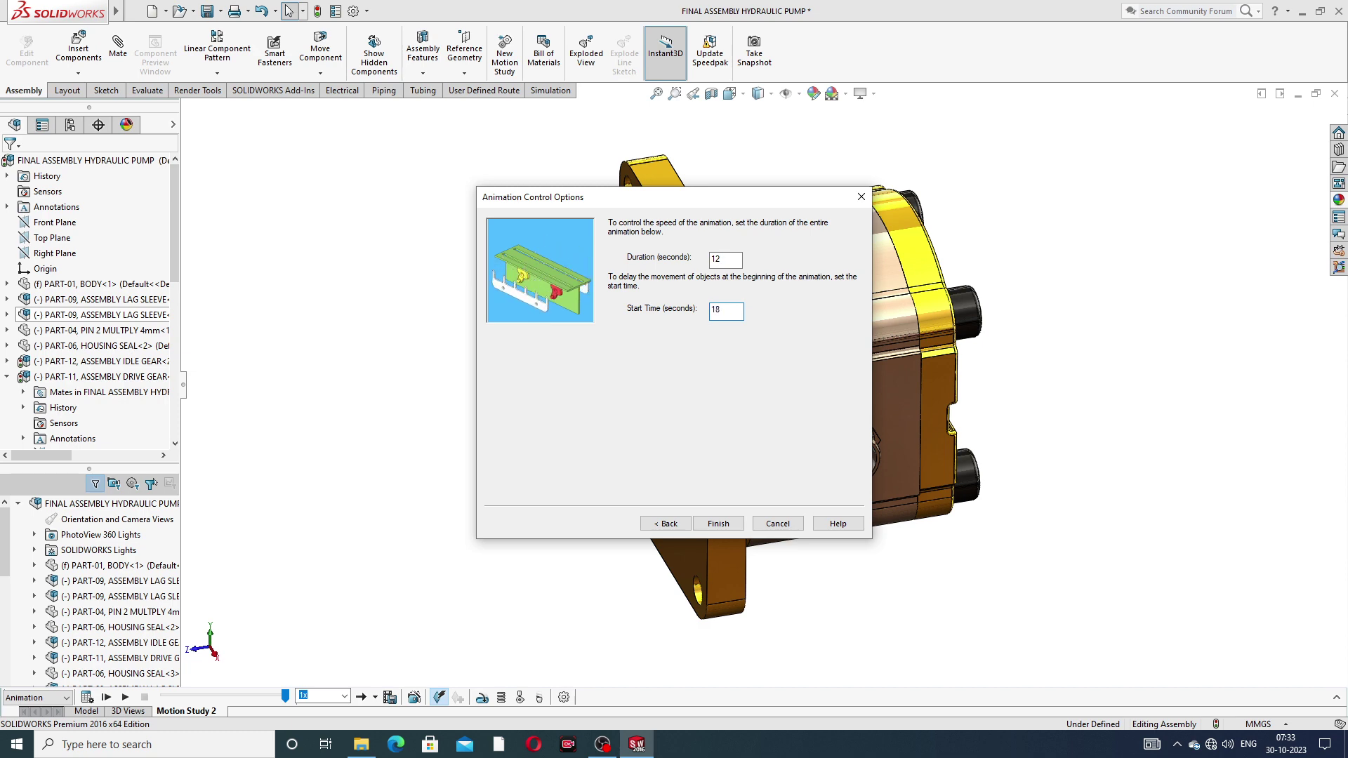
pyautogui.click(715, 524)
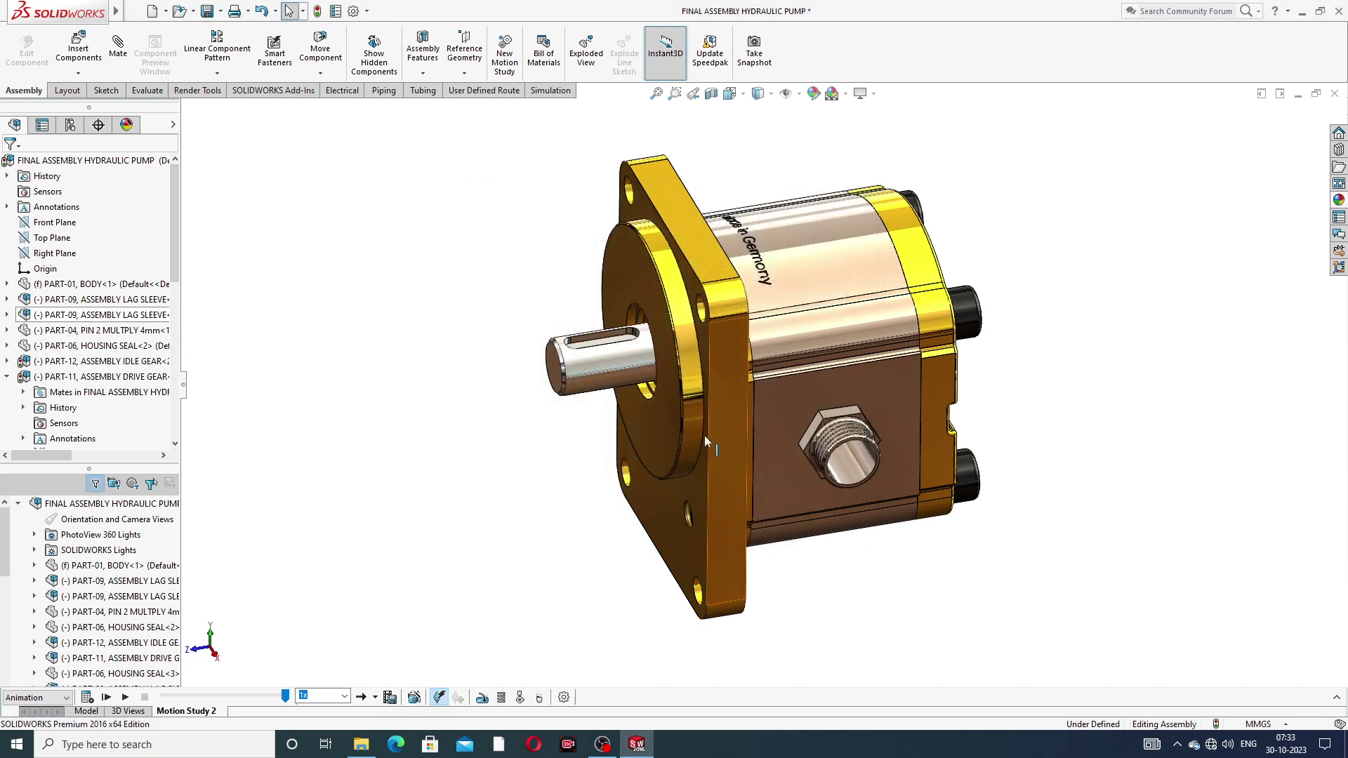
pyautogui.click(87, 698)
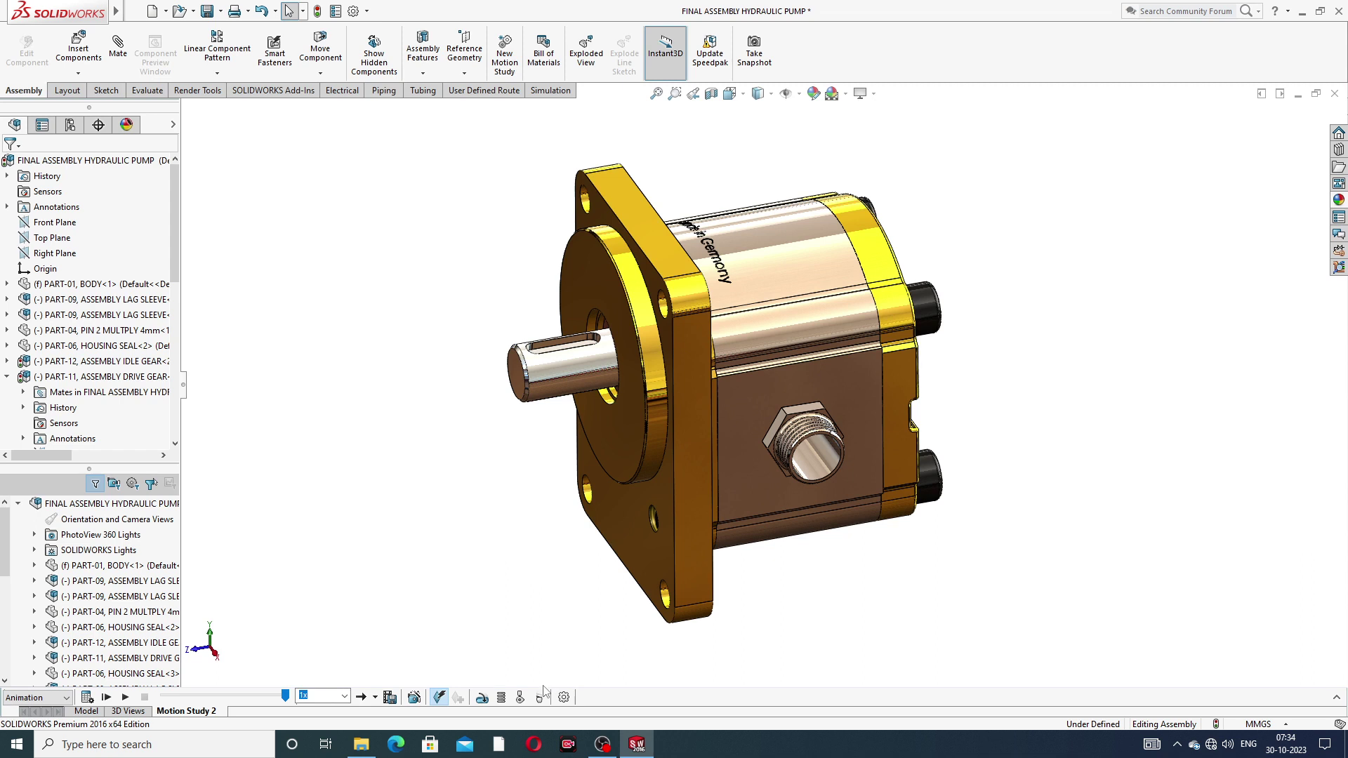
# Add a constant-speed 4 RPM rotary motor on the shaft face and recalculate the study.
pyautogui.click(482, 699)
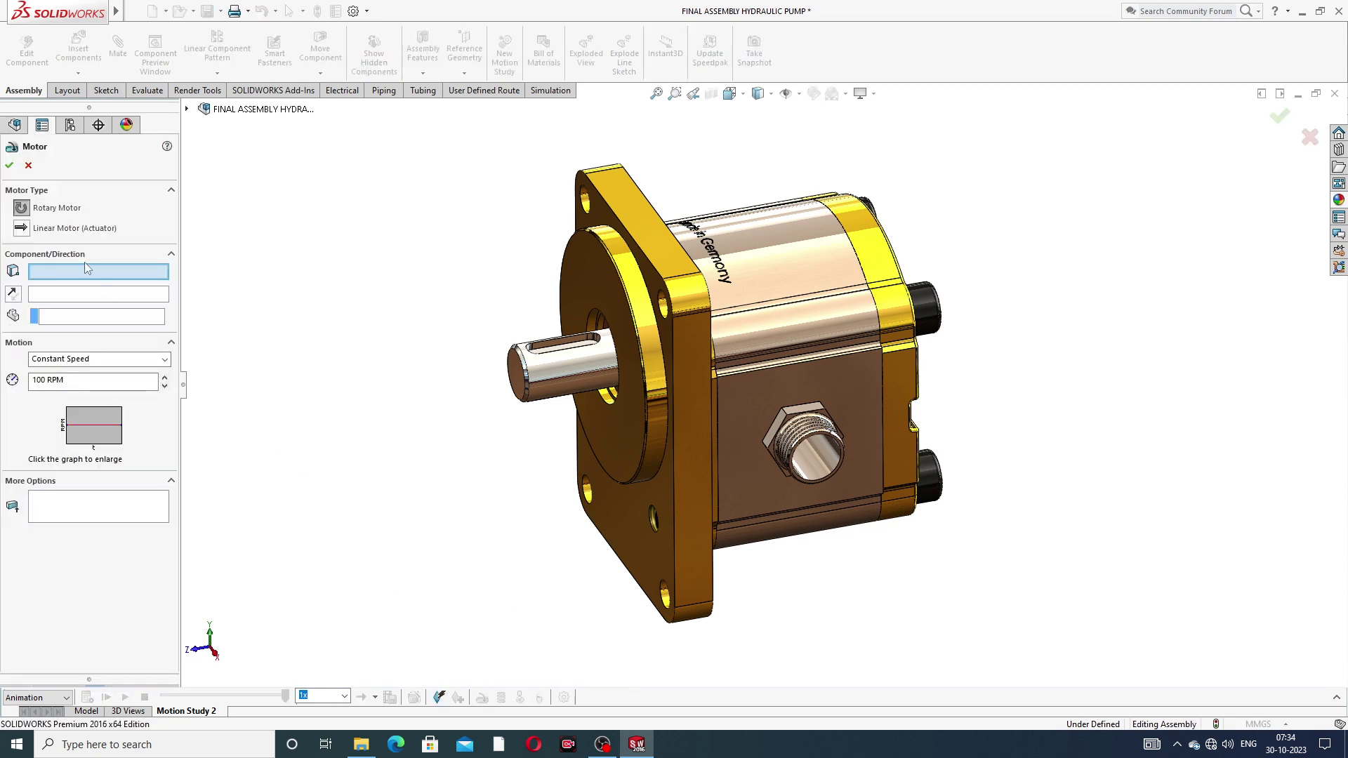
pyautogui.click(568, 375)
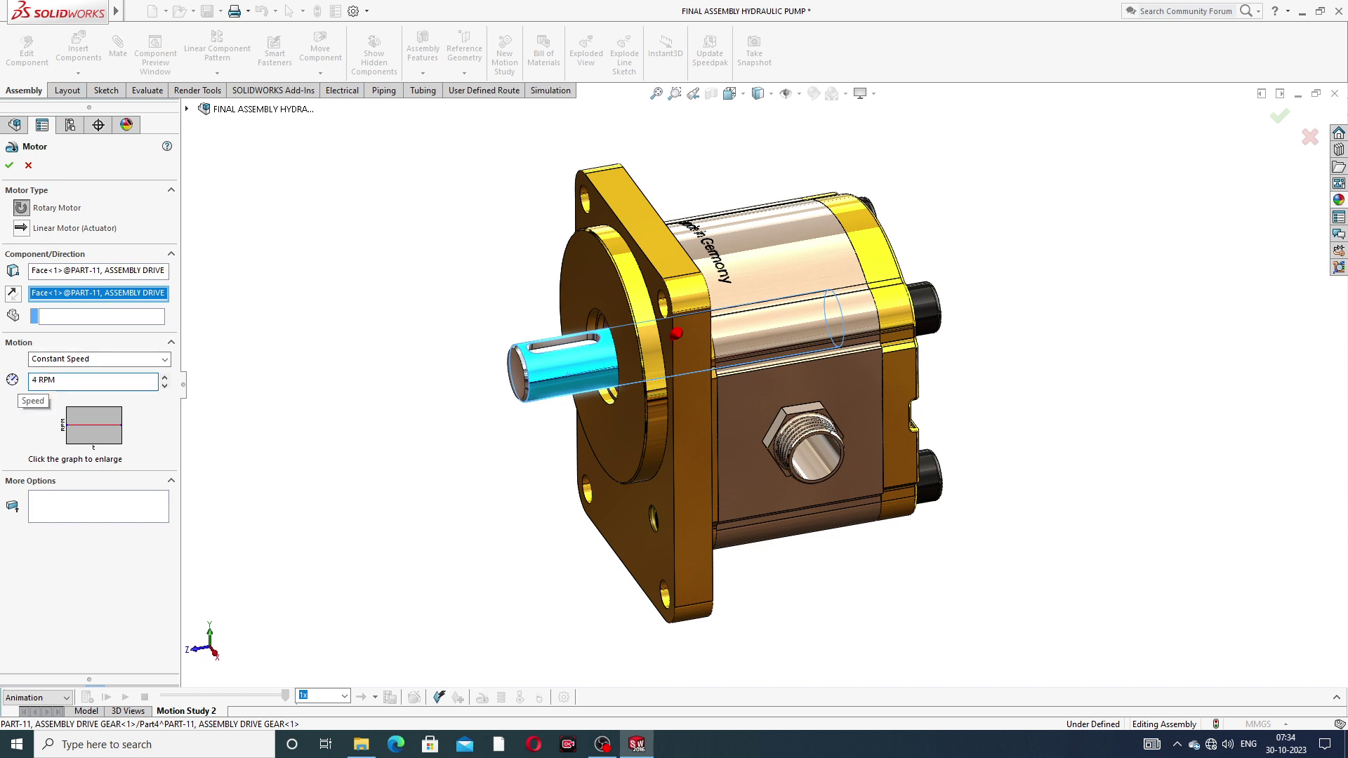
pyautogui.click(10, 166)
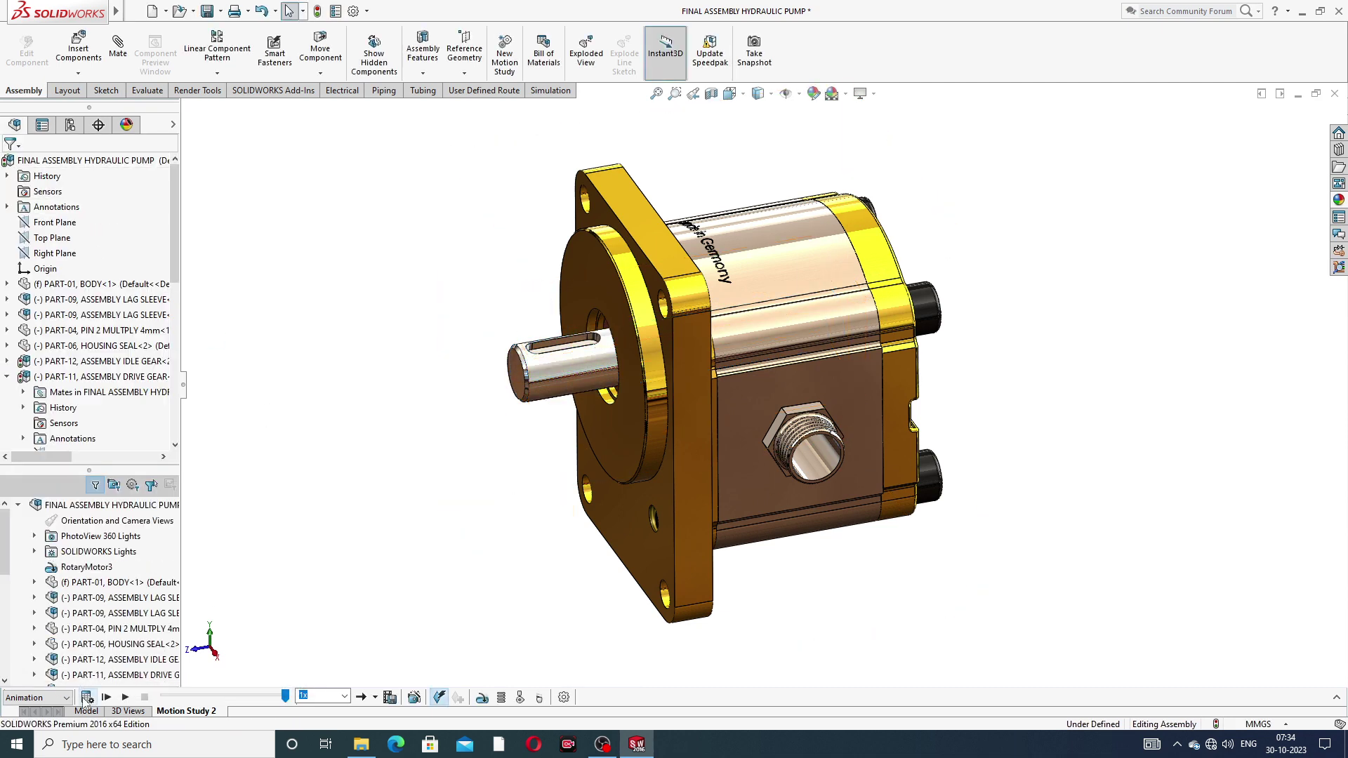
pyautogui.click(86, 698)
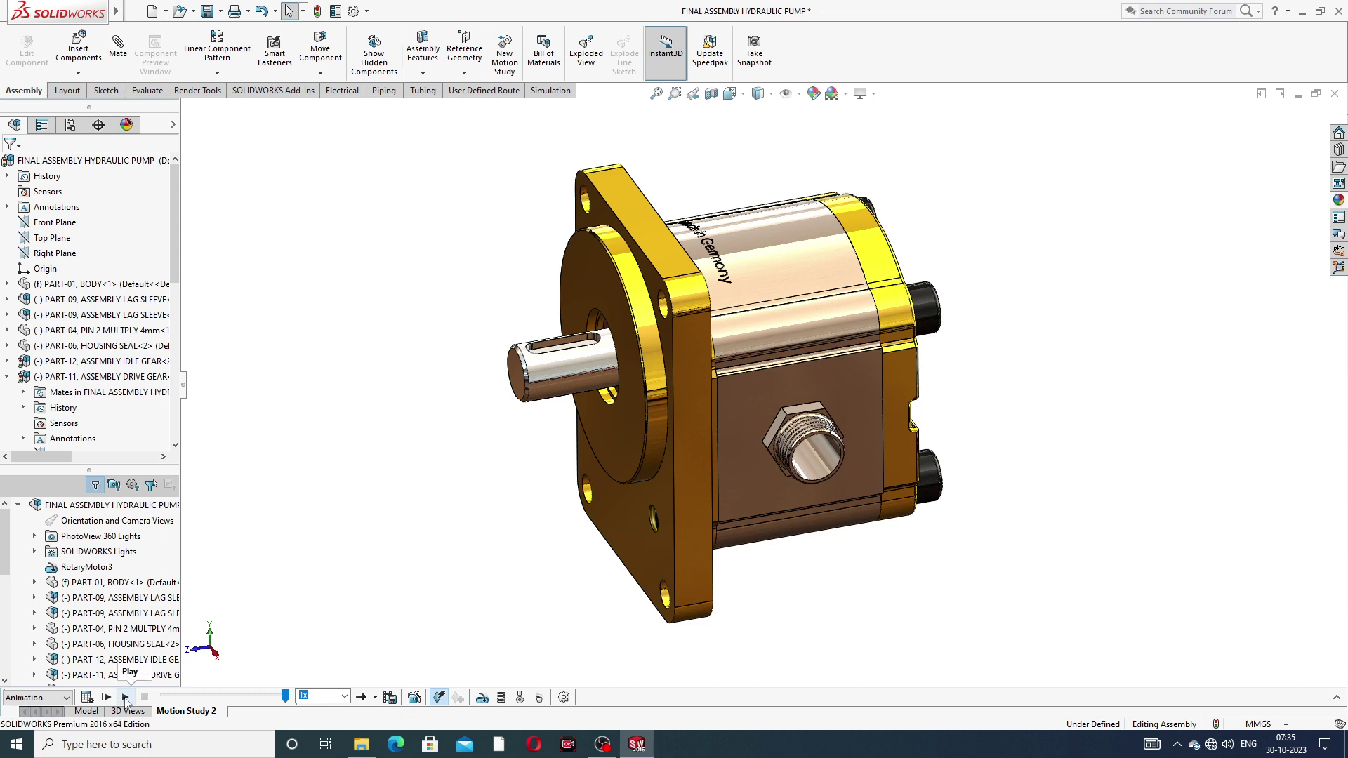
# Play back Motion Study 2 to watch the pump explode apart.
pyautogui.click(125, 697)
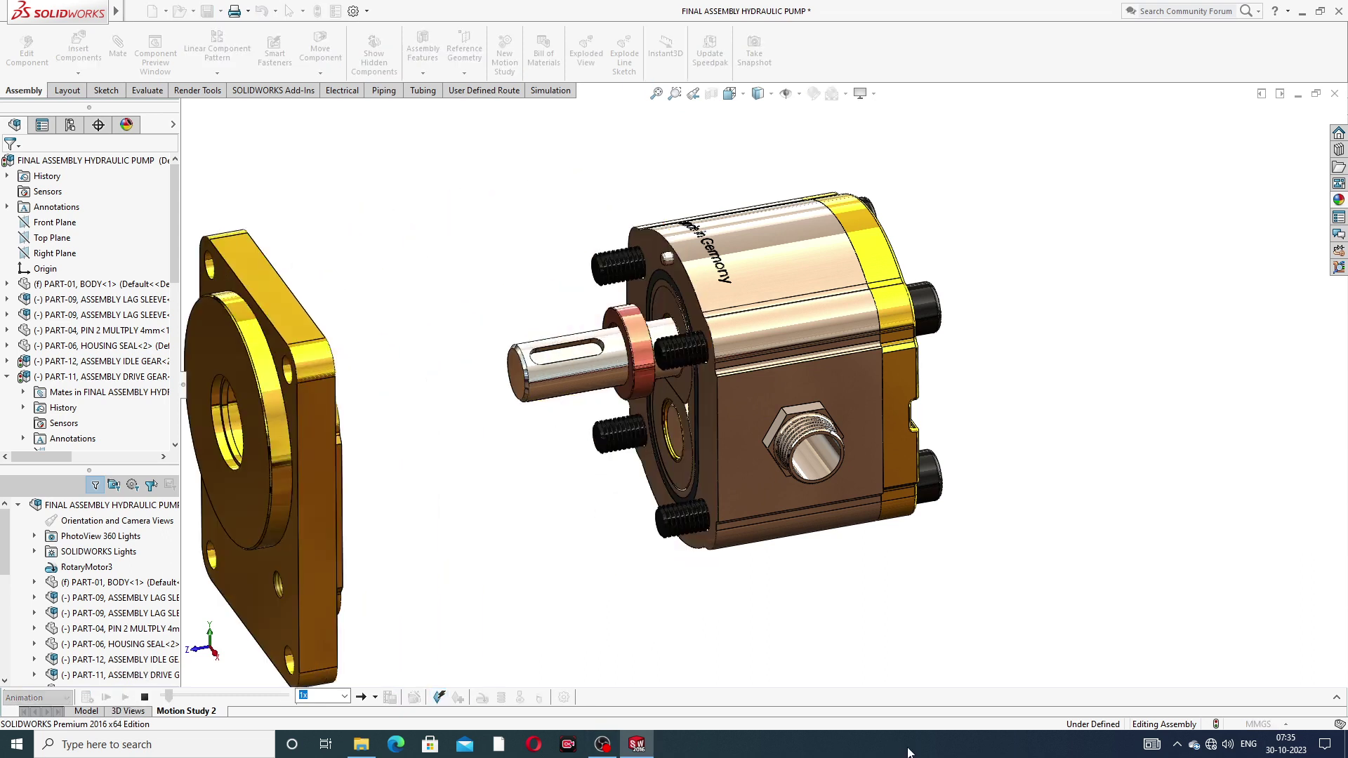